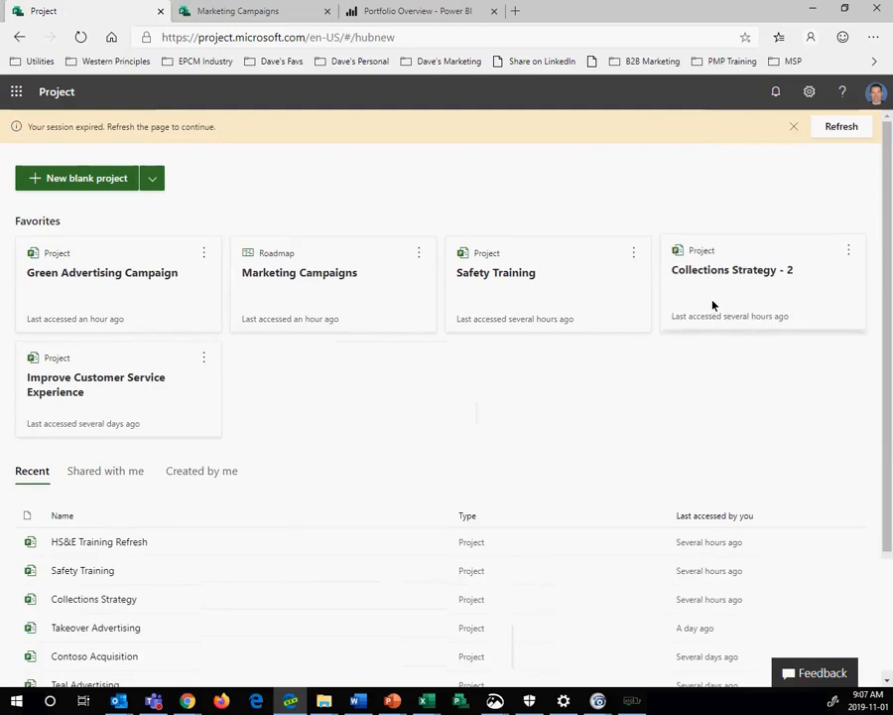
- Refresh the expired session and create a new blank project named "Blue Campaign"
{"action": "left_click", "coordinate": [82, 36]}
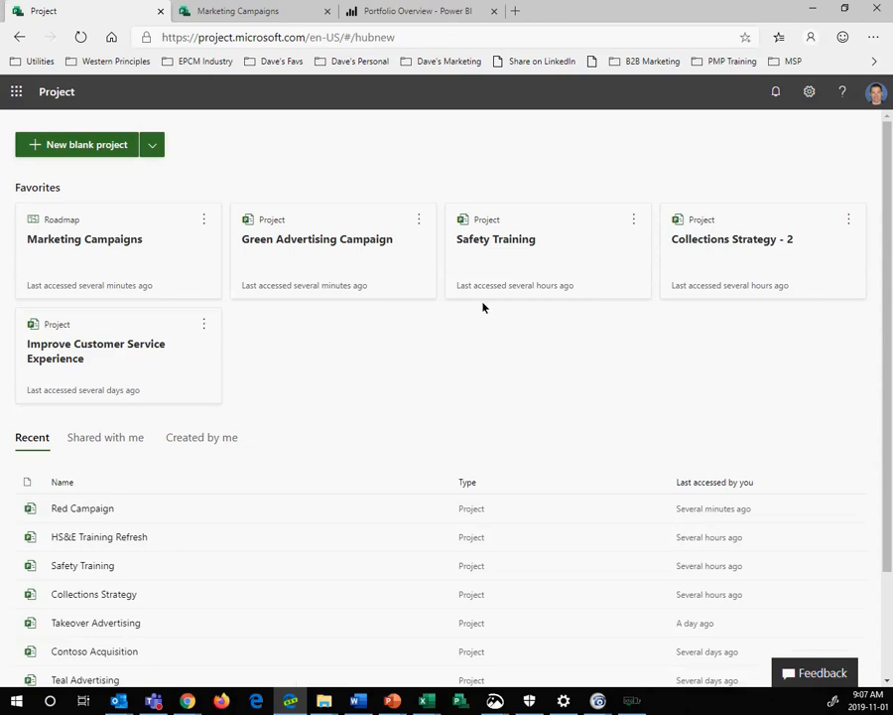
{"action": "left_click", "coordinate": [77, 150]}
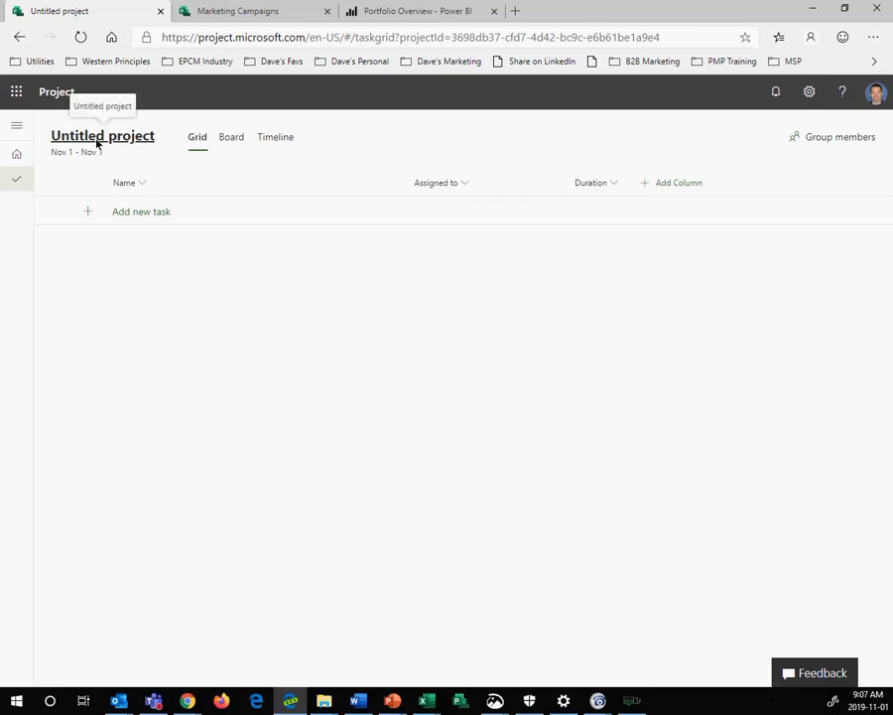
{"action": "left_click", "coordinate": [96, 143]}
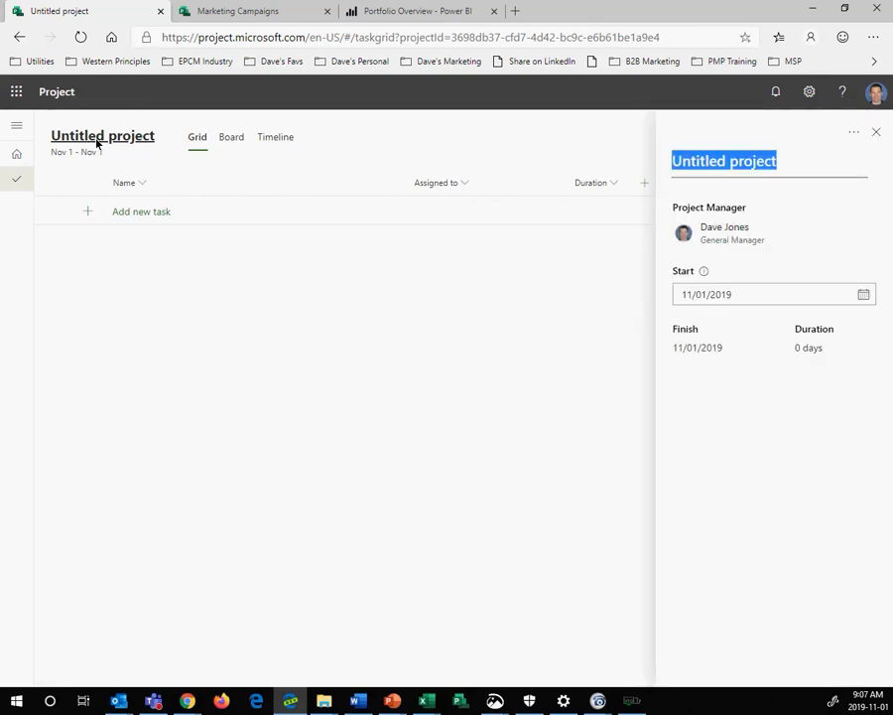
{"action": "type", "text": "Blue "}
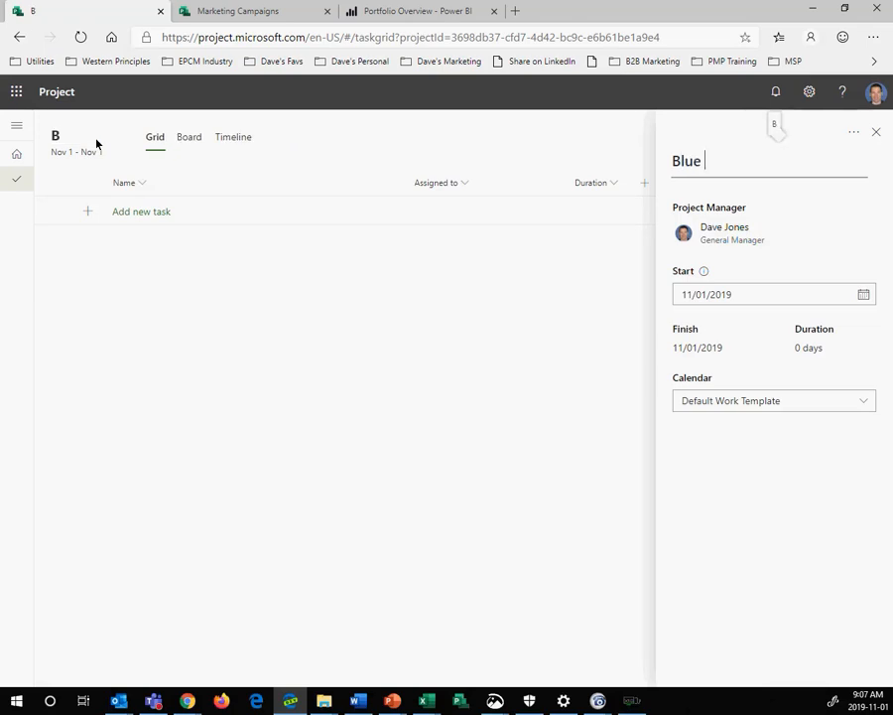
{"action": "type", "text": "Campaign"}
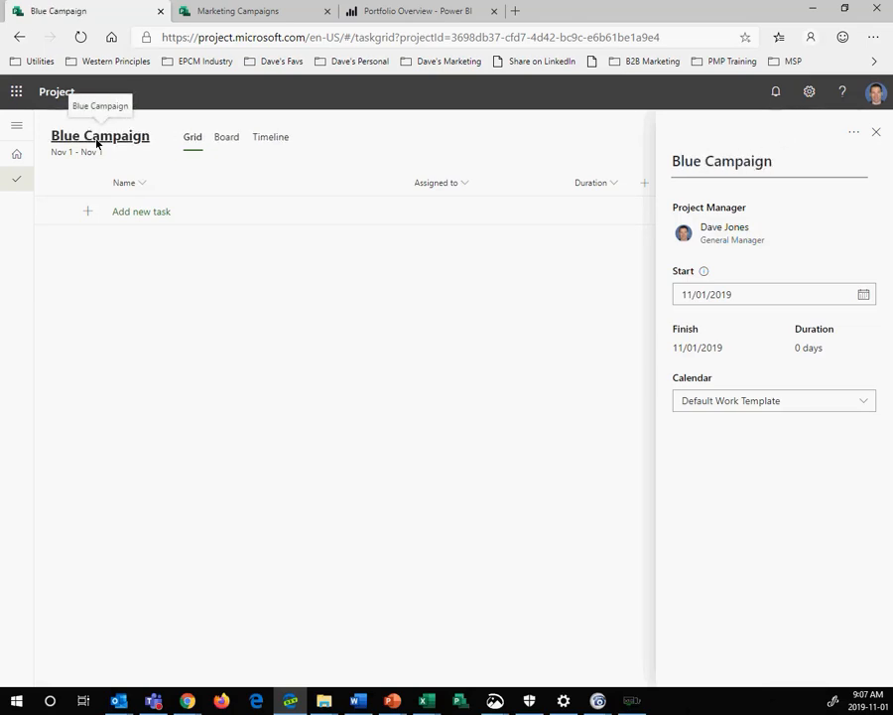
{"action": "key", "text": "Tab"}
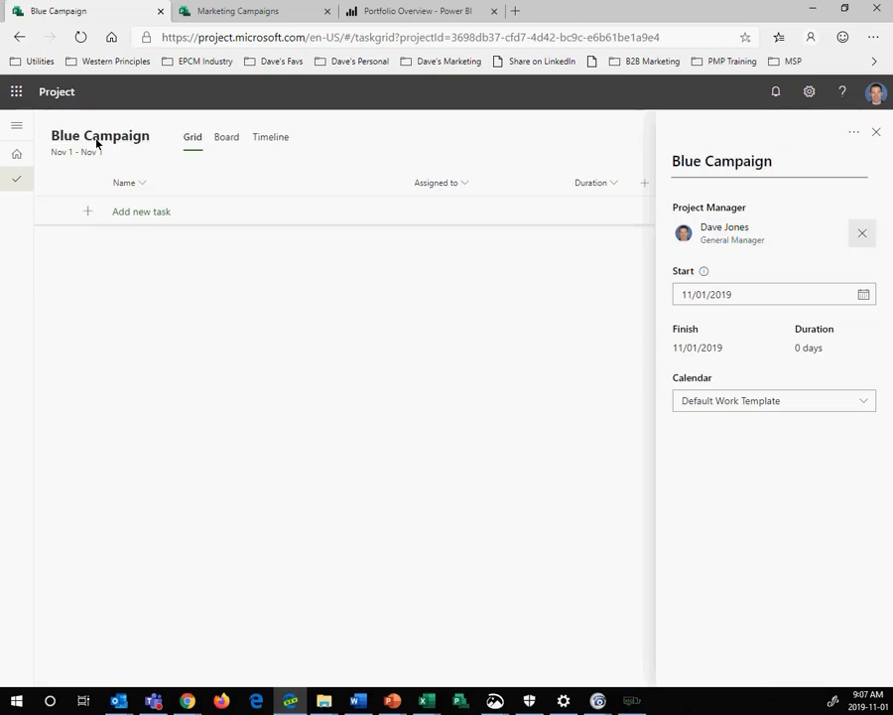
- Set the Blue Campaign project's start date to 11/04/2019 and its calendar to 8 AM to 5 PM
{"action": "left_click", "coordinate": [869, 299]}
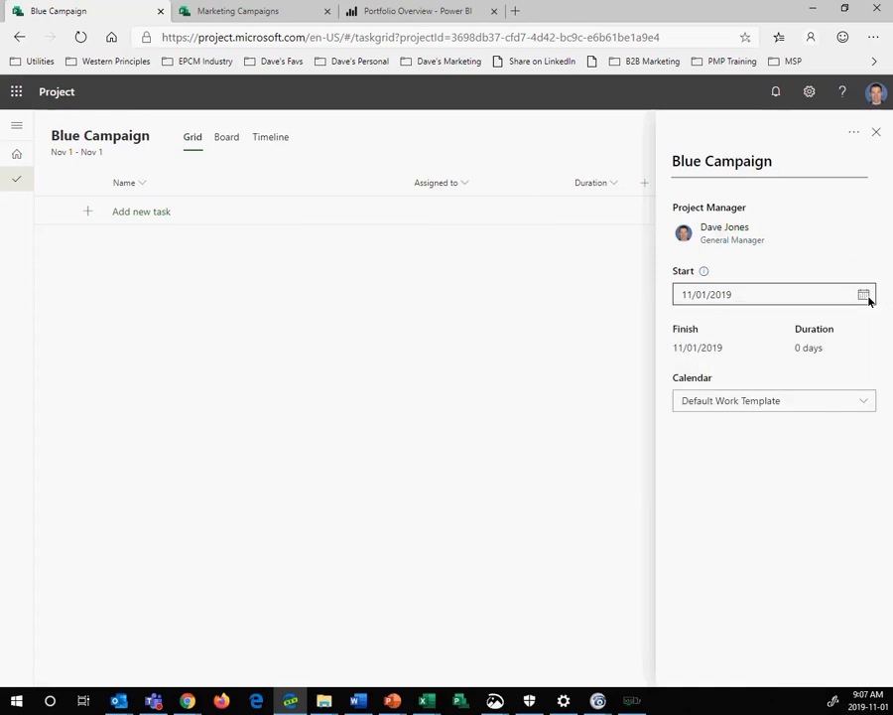
{"action": "left_click", "coordinate": [868, 299]}
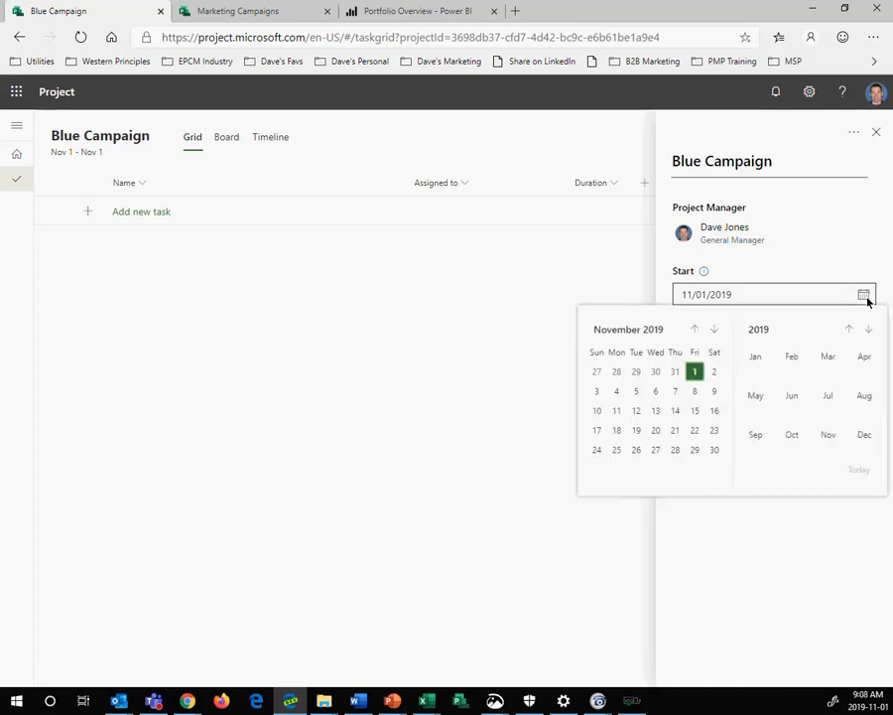
{"action": "left_click", "coordinate": [616, 391]}
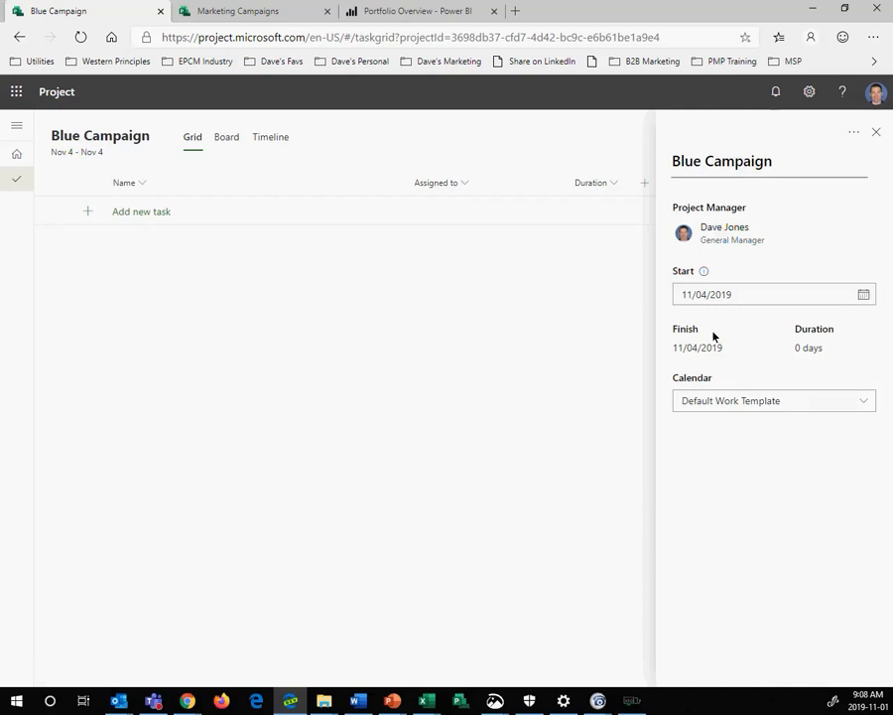
{"action": "left_click", "coordinate": [753, 400]}
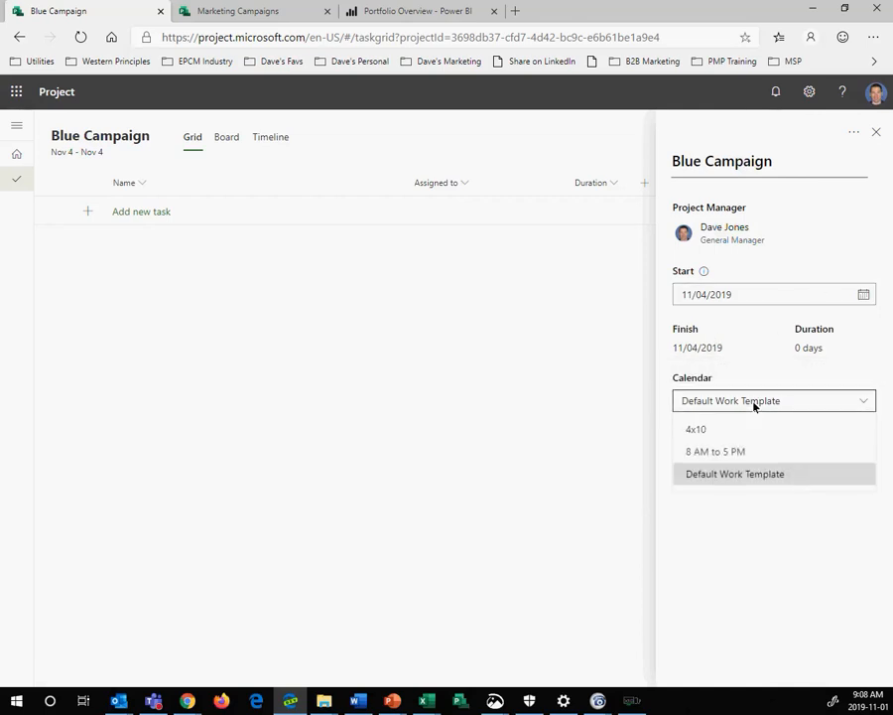
{"action": "left_click", "coordinate": [726, 451]}
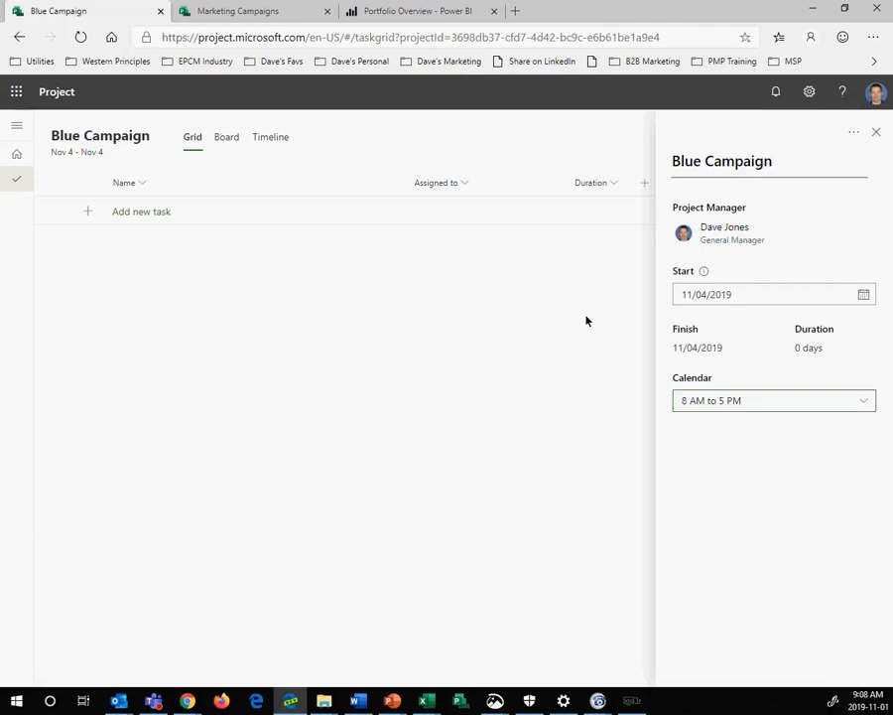
{"action": "left_click", "coordinate": [876, 132]}
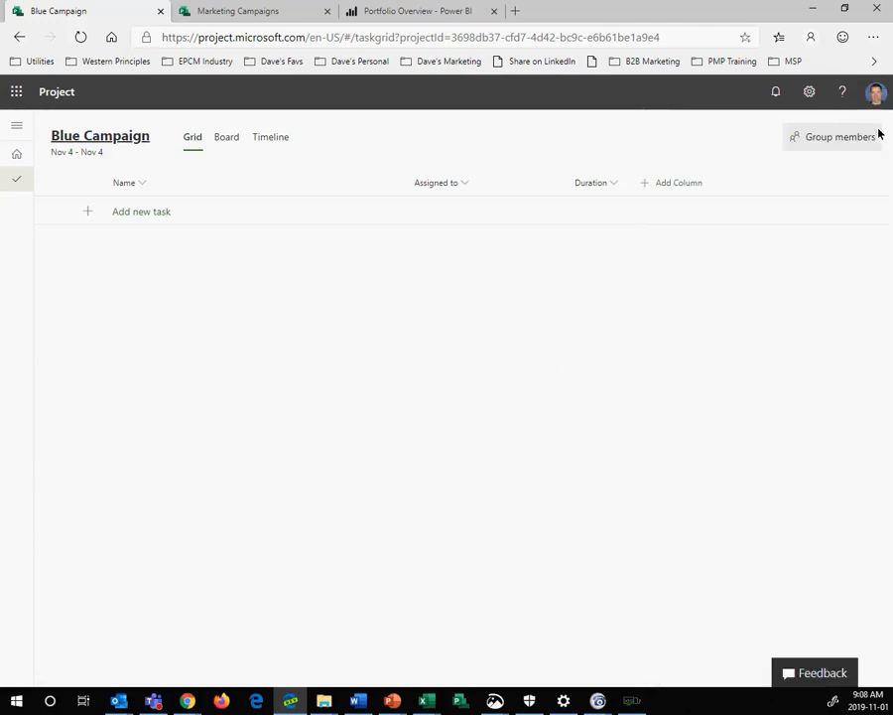
{"action": "left_click", "coordinate": [823, 144]}
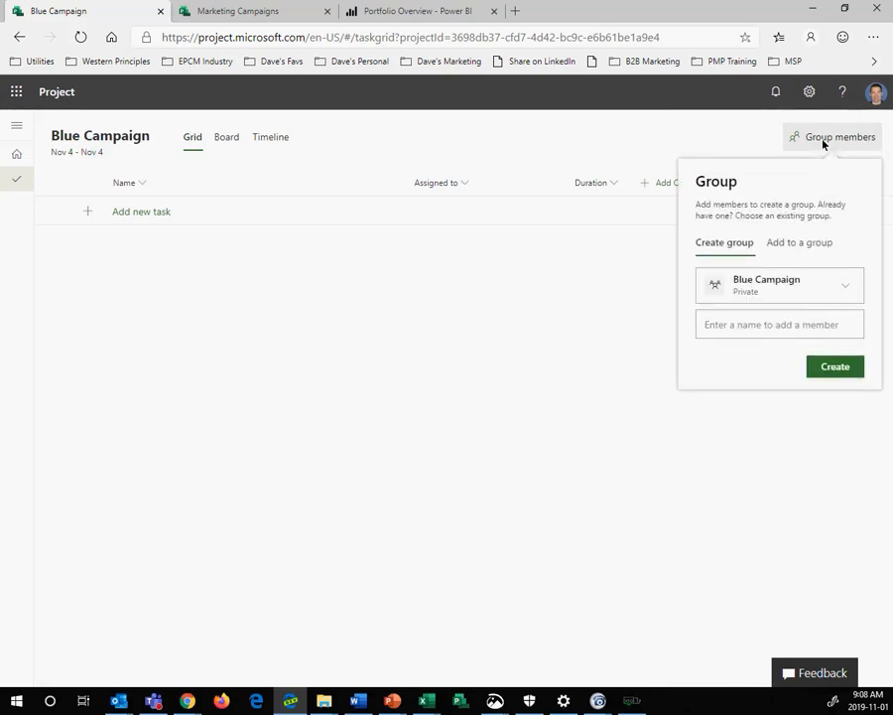
{"action": "left_click", "coordinate": [780, 324]}
{"action": "type", "text": "dugan"}
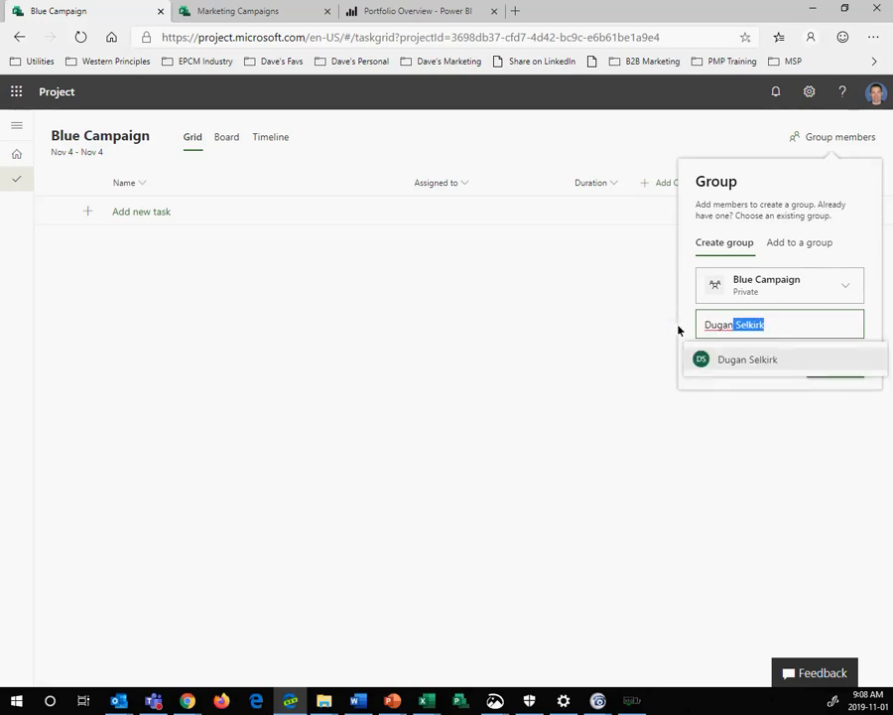
{"action": "left_click", "coordinate": [622, 319]}
- Add the project to the existing public group "Marketing Campaign"
{"action": "left_click", "coordinate": [819, 139]}
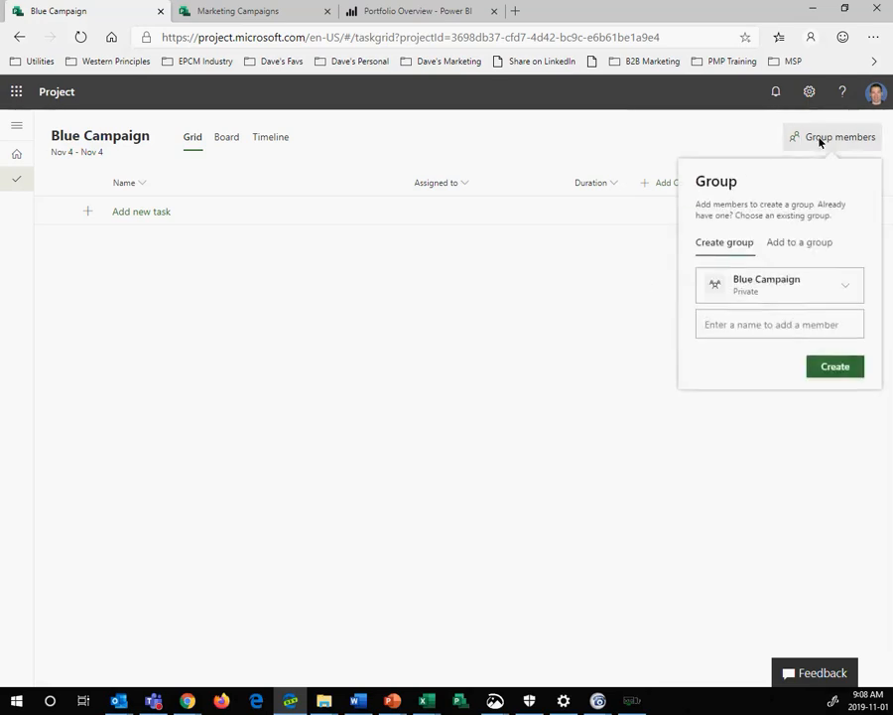
{"action": "left_click", "coordinate": [811, 246]}
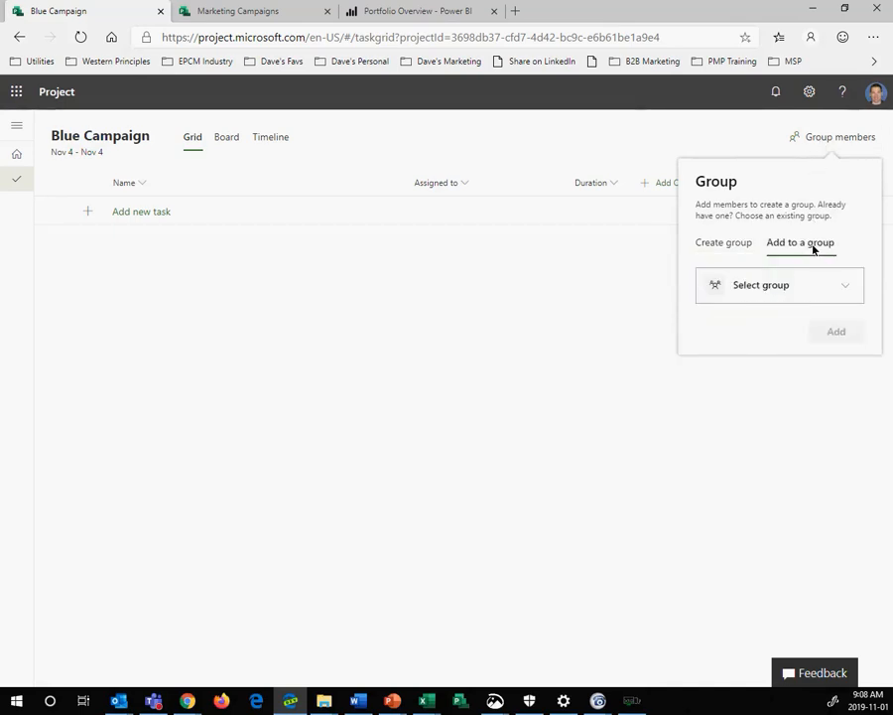
{"action": "left_click", "coordinate": [810, 288]}
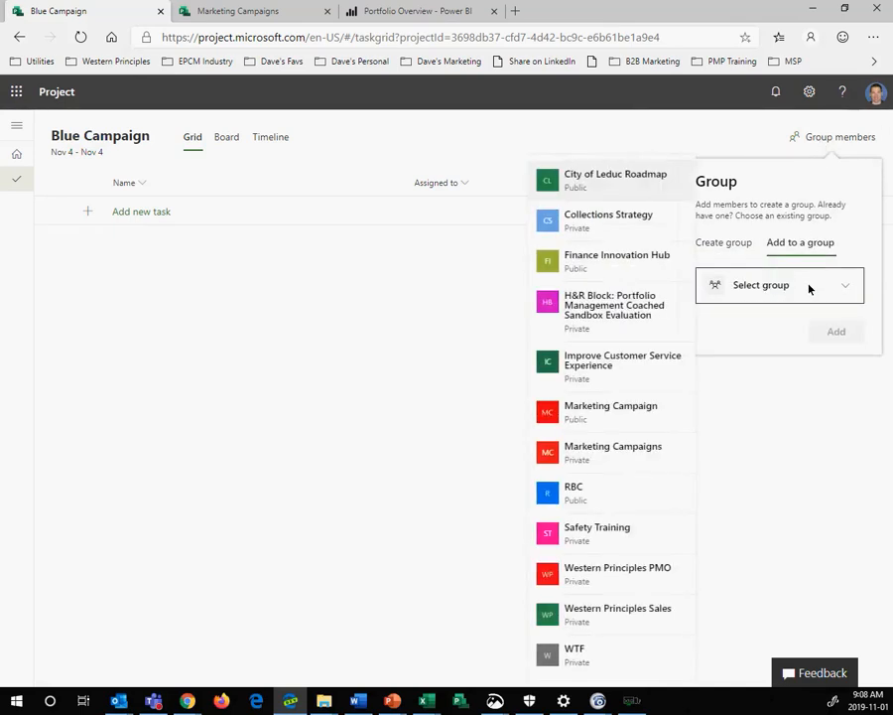
{"action": "left_click", "coordinate": [643, 407]}
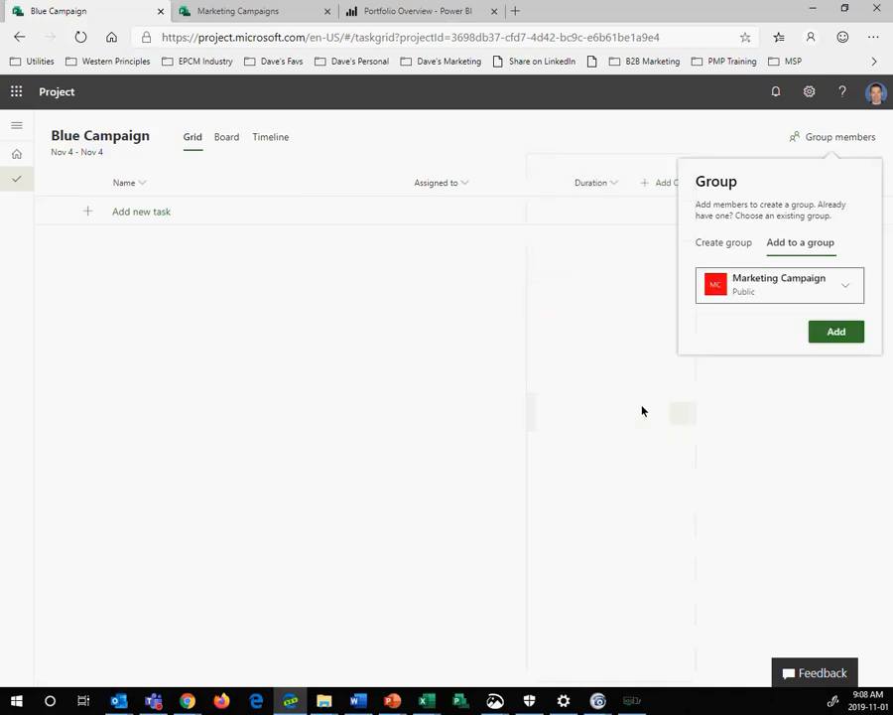
{"action": "left_click", "coordinate": [840, 331]}
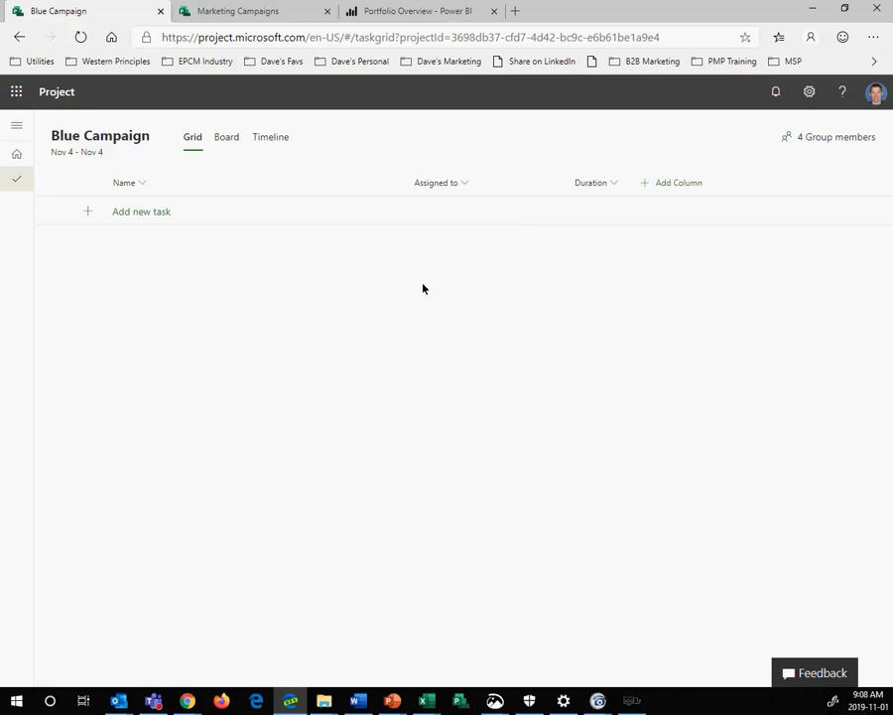
- Enter "Dtermine Campaign Goals" as the name of a new Not Started task in the project's Board view
{"action": "left_click", "coordinate": [225, 139]}
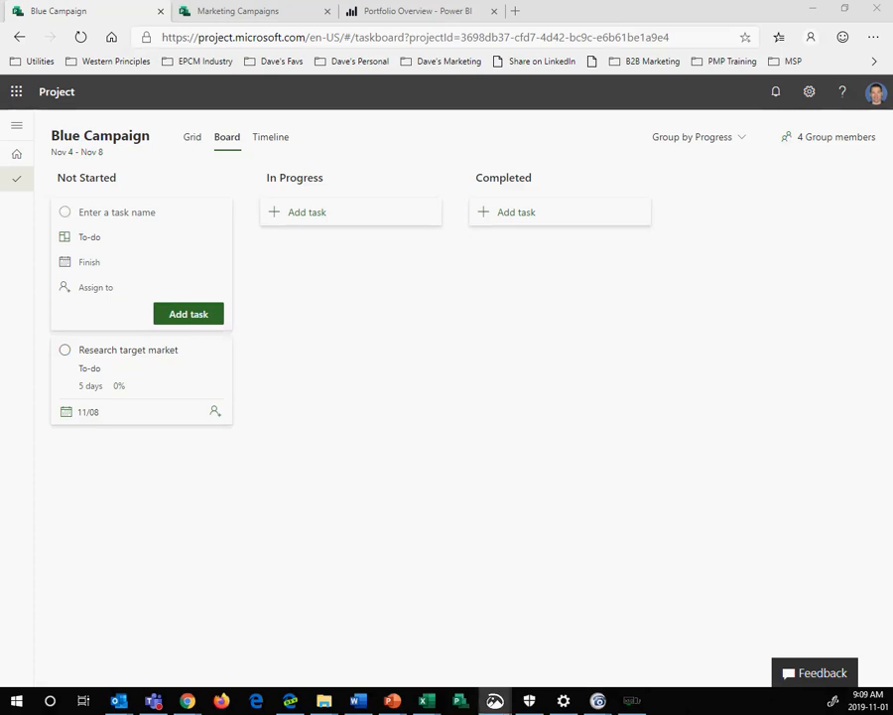
{"action": "left_click", "coordinate": [113, 224]}
{"action": "type", "text": "Dtermine Campaign Co"}
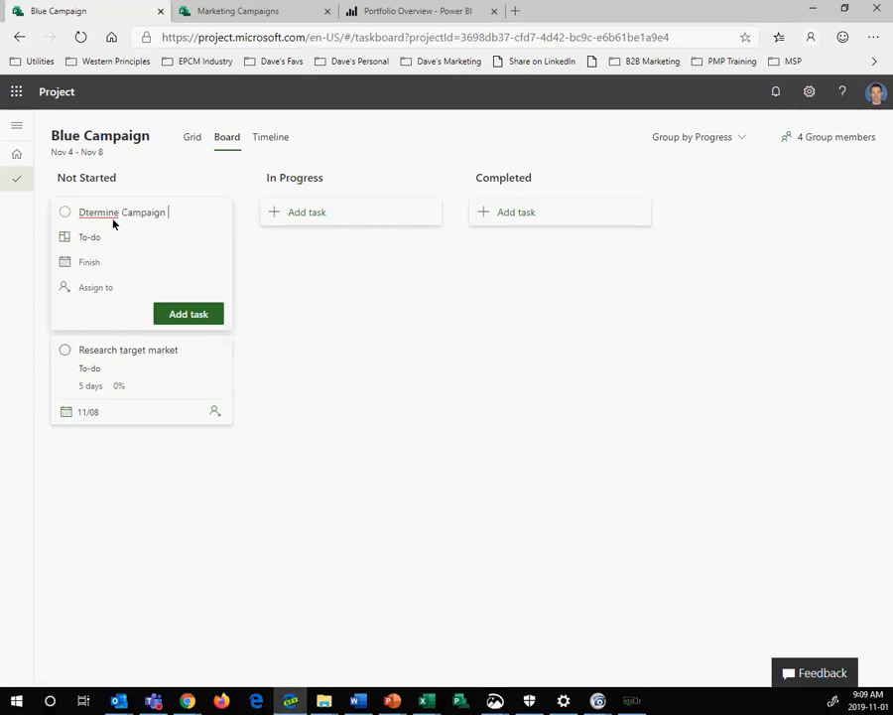
{"action": "key", "text": "BackSpace"}
{"action": "key", "text": "BackSpace"}
{"action": "type", "text": "Goals"}
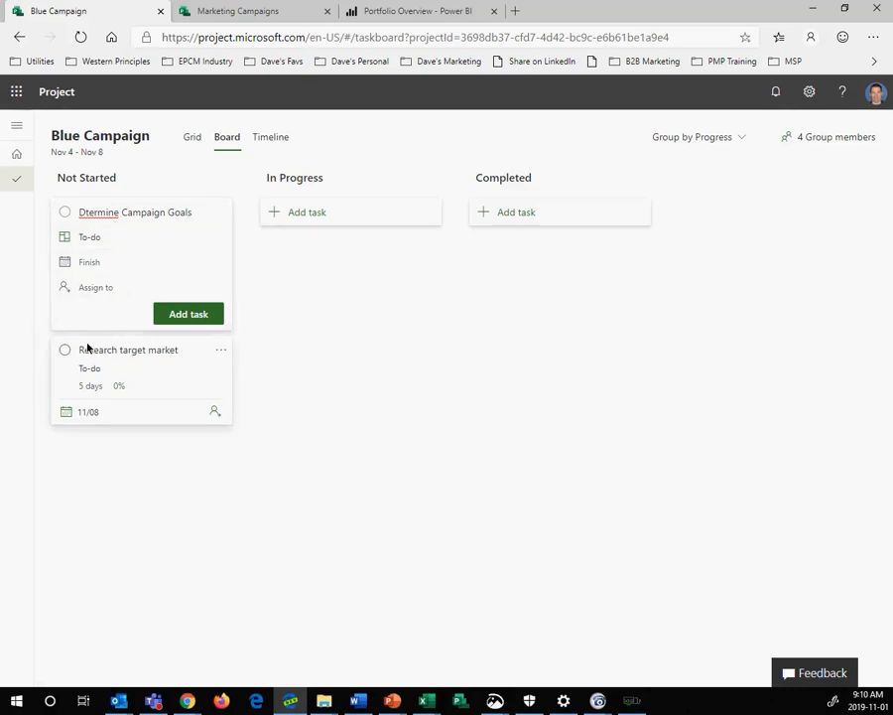
- Assign the new task to all four listed team resources and add it to the Not Started group
{"action": "left_click", "coordinate": [105, 289]}
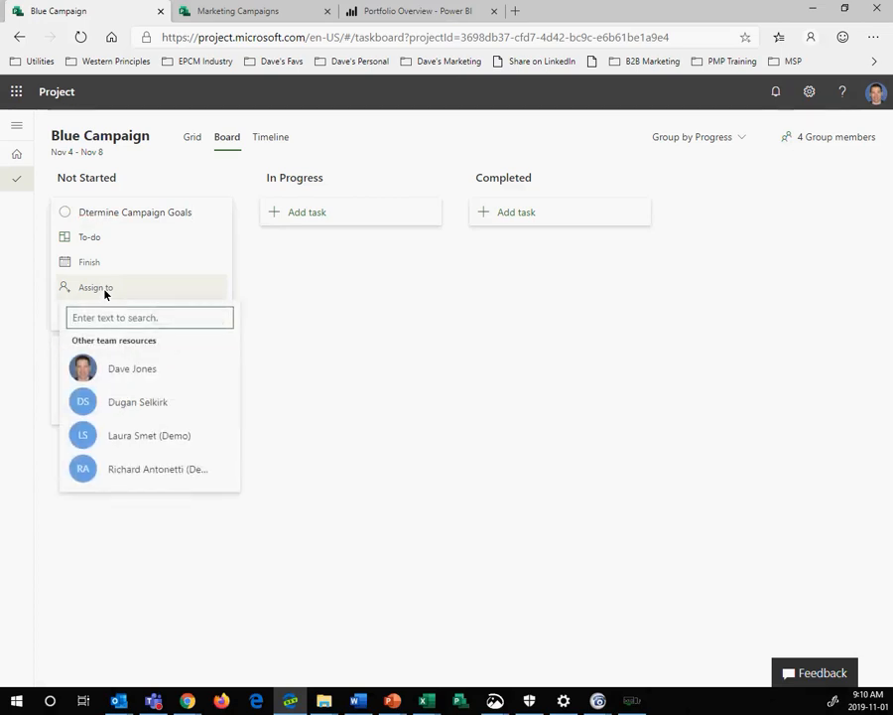
{"action": "left_click", "coordinate": [131, 365]}
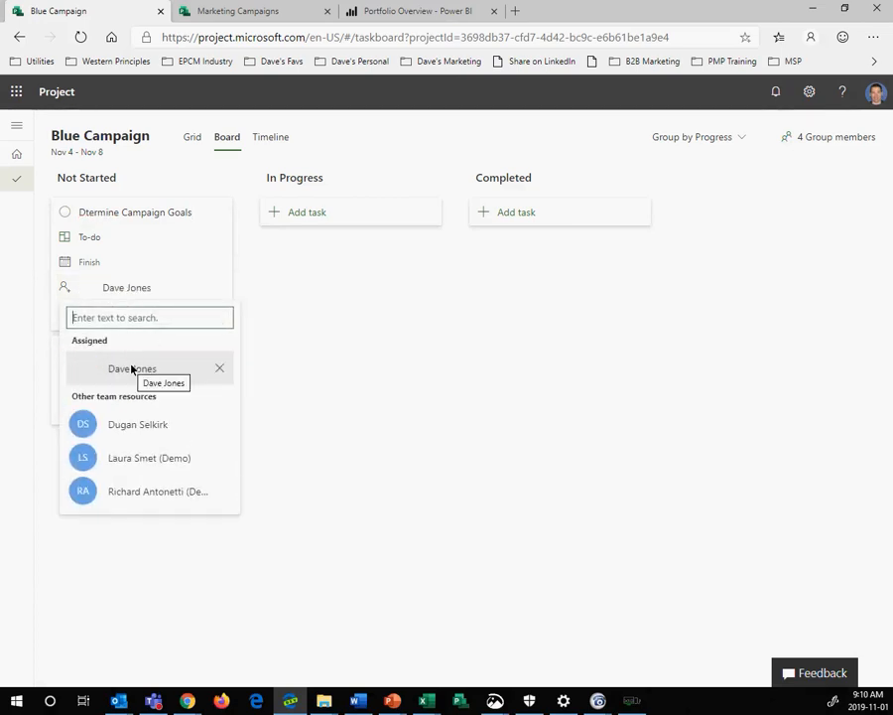
{"action": "left_click", "coordinate": [131, 424]}
{"action": "left_click", "coordinate": [131, 458]}
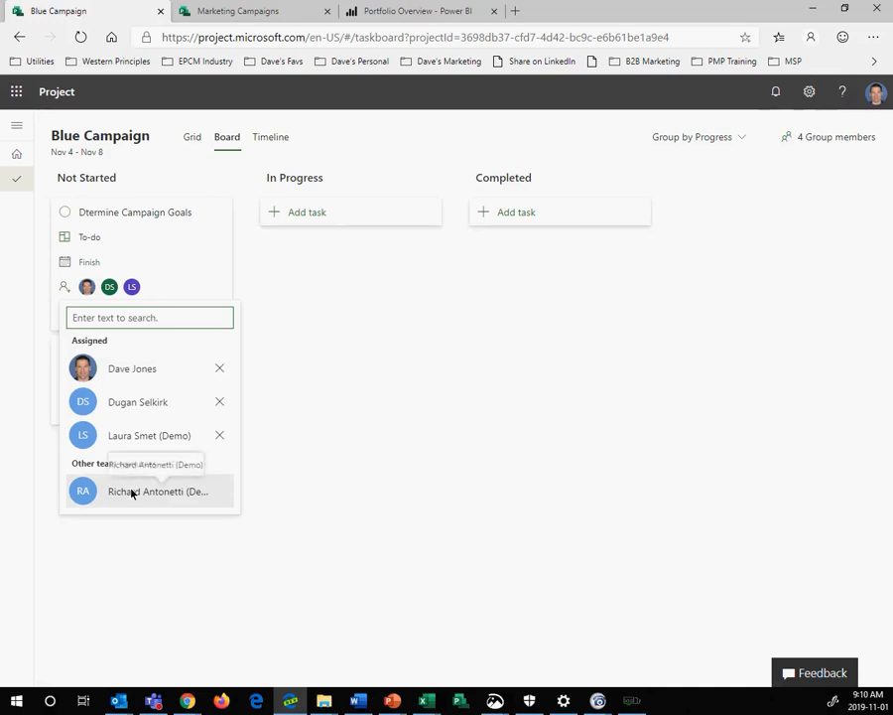
{"action": "left_click", "coordinate": [131, 484]}
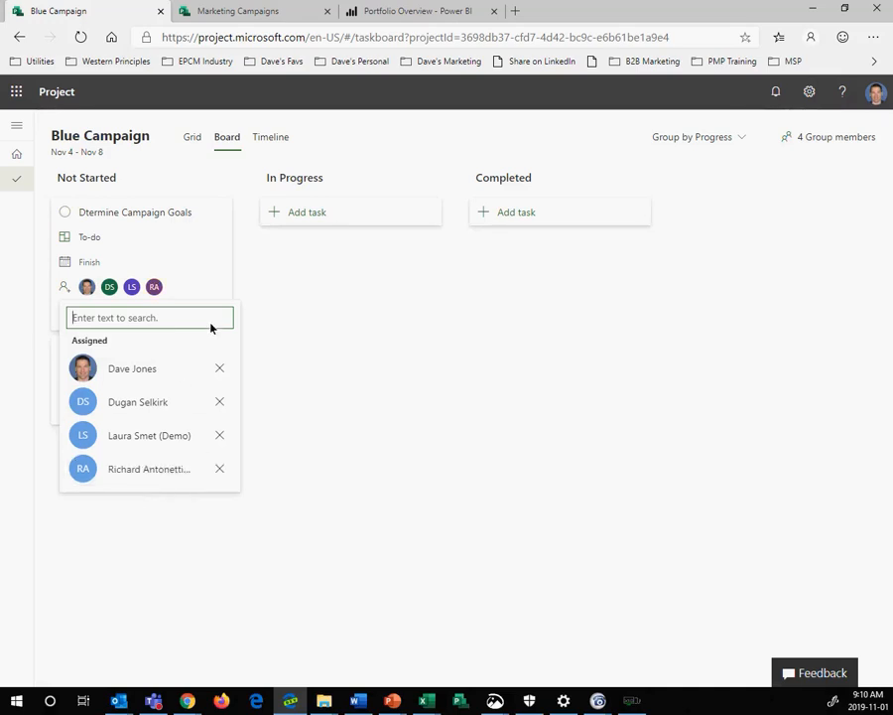
{"action": "left_click", "coordinate": [266, 296]}
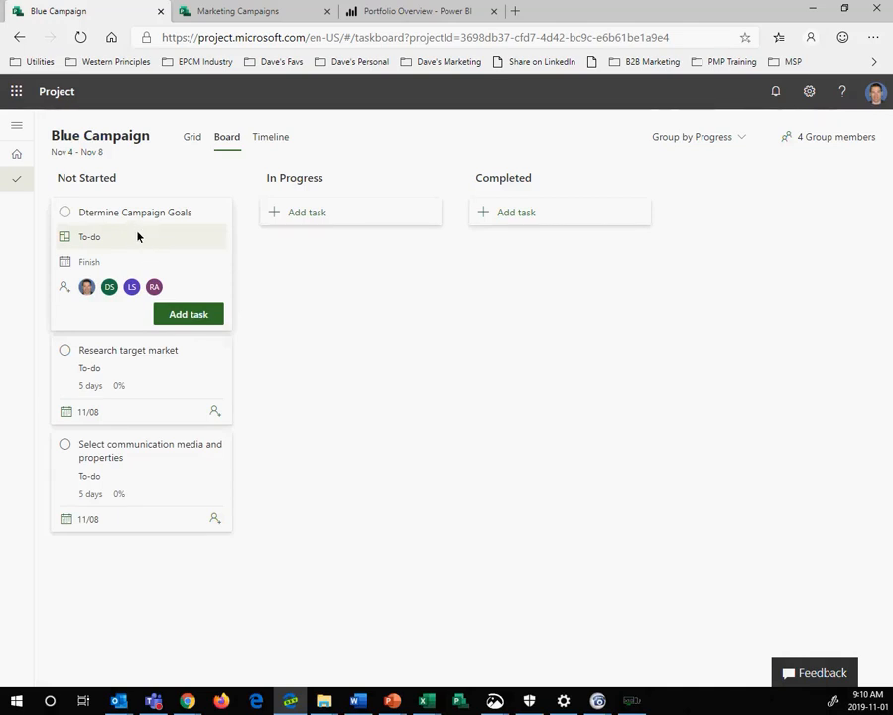
{"action": "key", "text": "Return"}
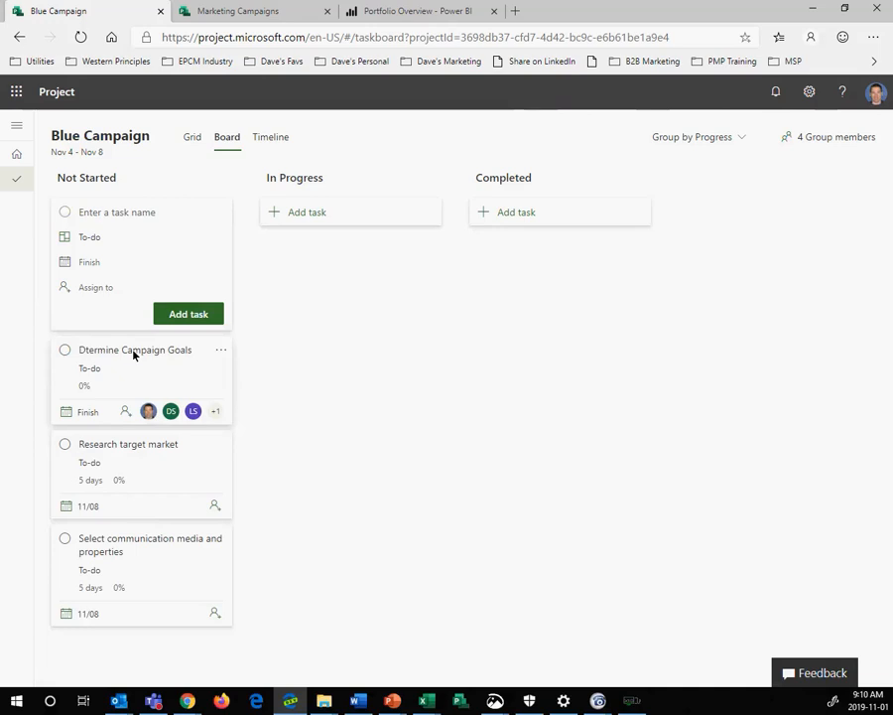
{"action": "left_click", "coordinate": [331, 311]}
- Set the duration of the "Dtermine Campaign Goals" task to 1 day in its task details
{"action": "left_click", "coordinate": [160, 342]}
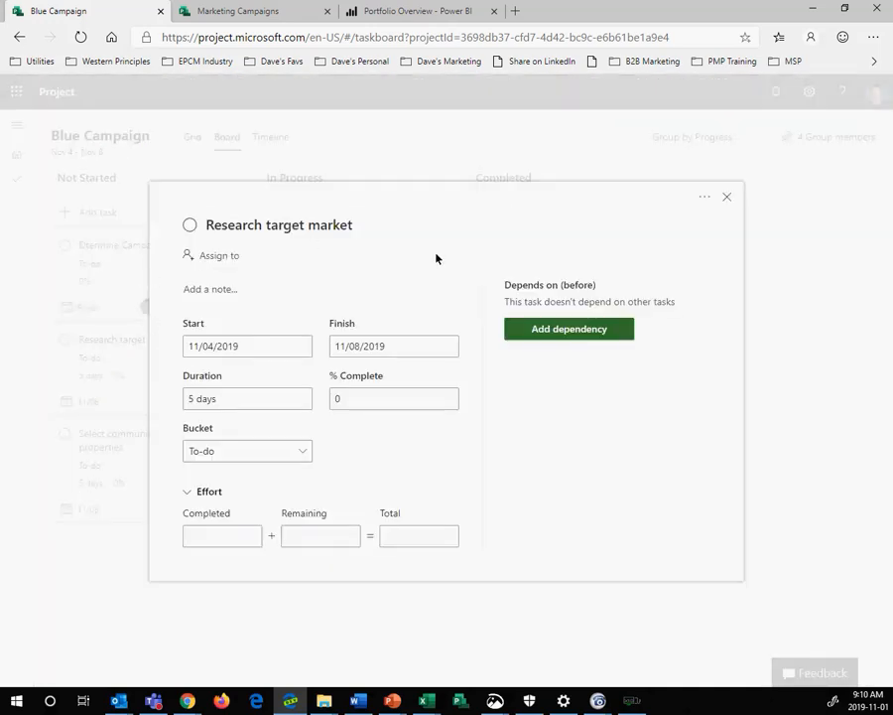
{"action": "left_click", "coordinate": [726, 197]}
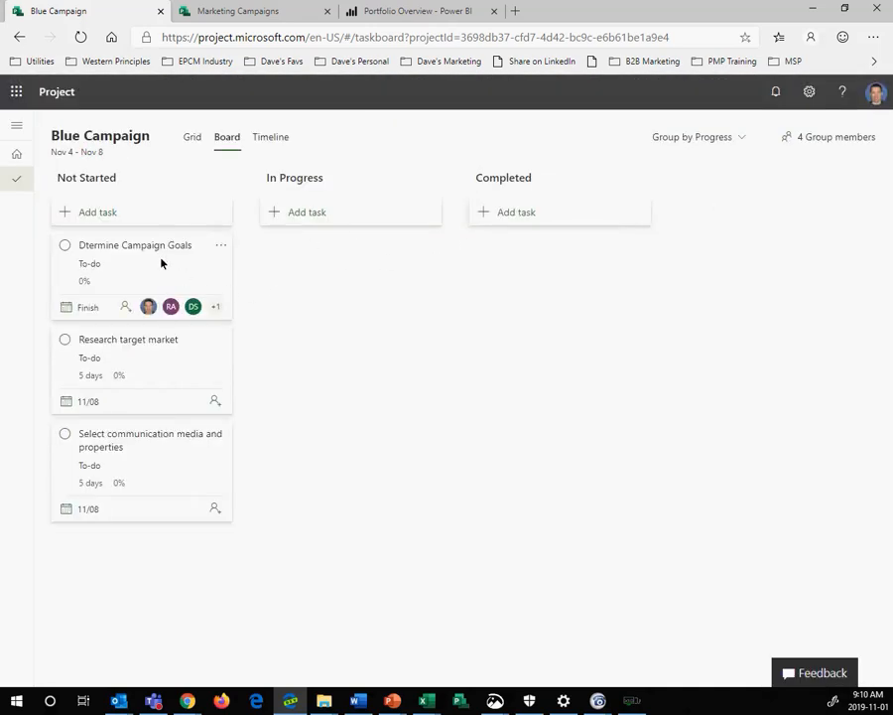
{"action": "left_click", "coordinate": [161, 260]}
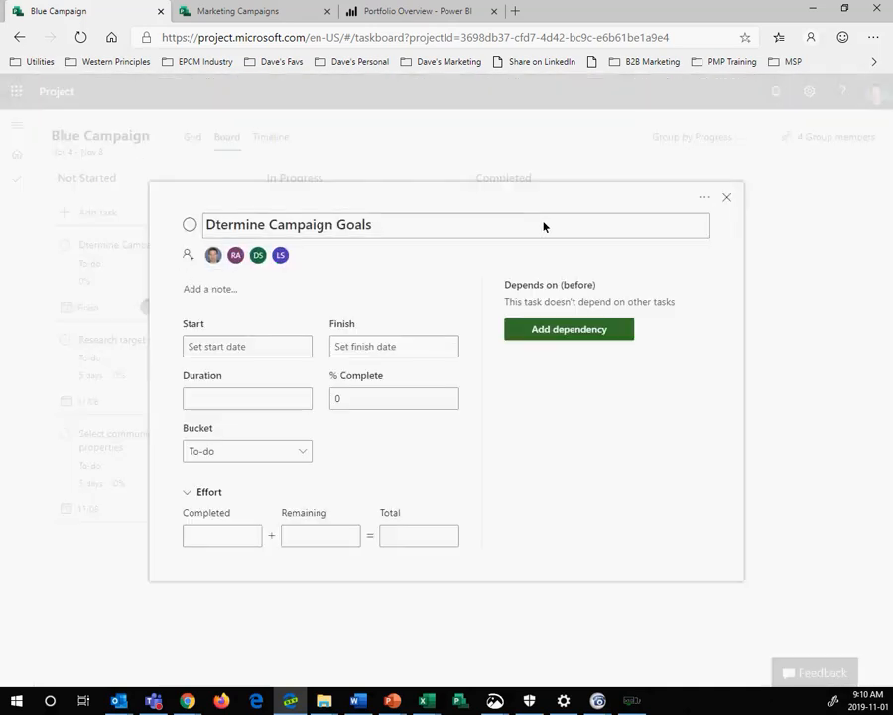
{"action": "left_click", "coordinate": [254, 400]}
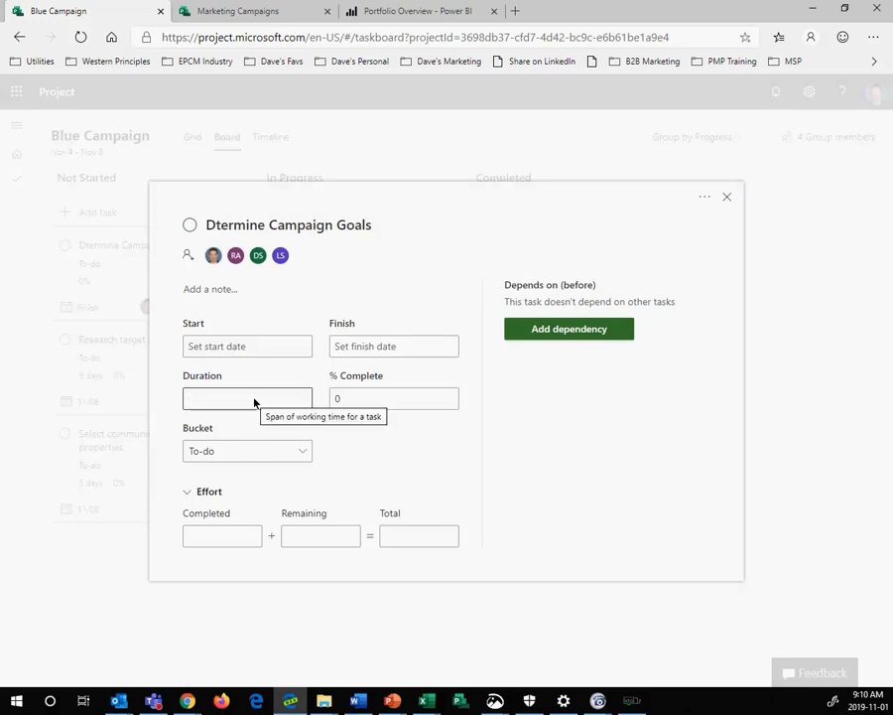
{"action": "type", "text": "1"}
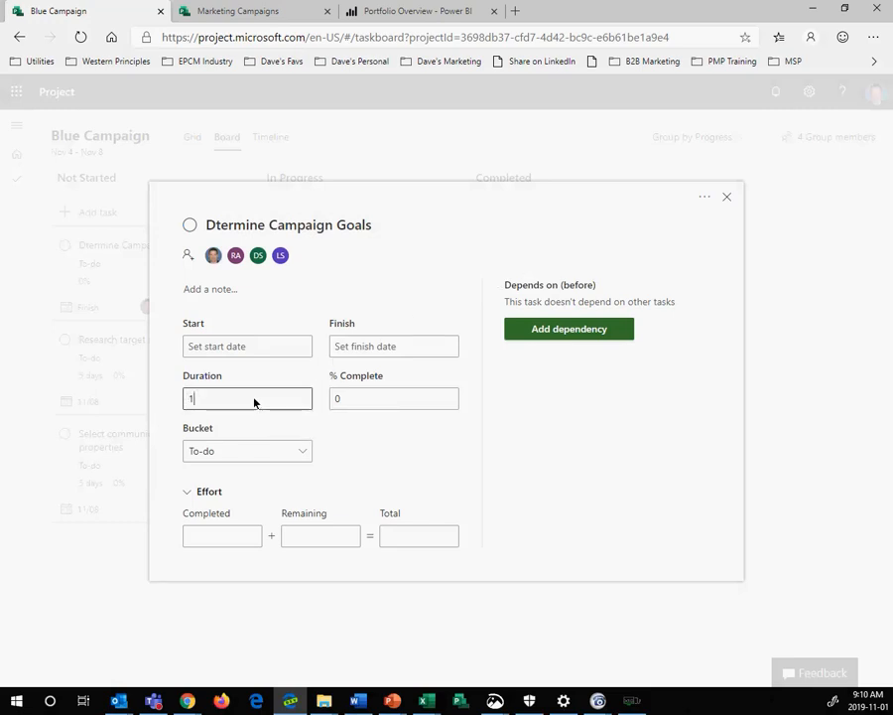
- Correct the task name to "Determine Campaign Goals" and add the note "Determine what success looks like and why we're doing this campaign"
{"action": "left_click", "coordinate": [279, 295]}
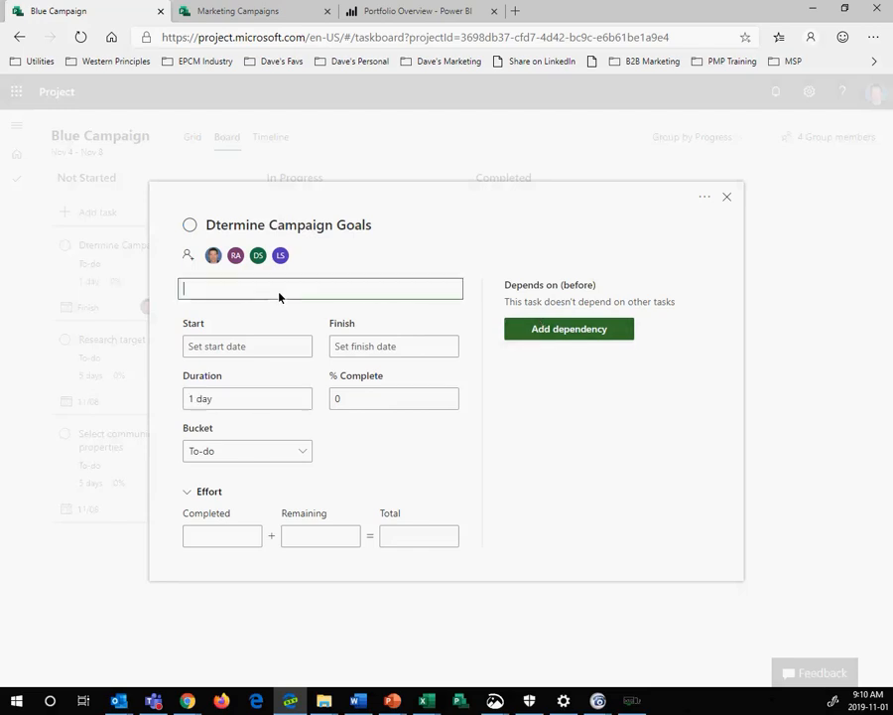
{"action": "type", "text": "Determine what succ"}
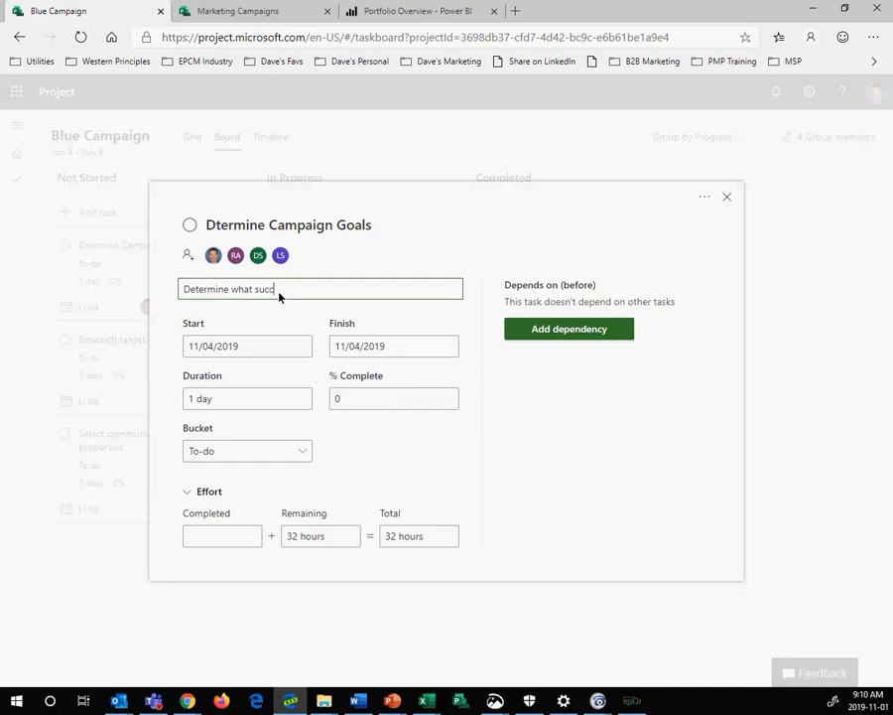
{"action": "type", "text": "looks like and why we're doing this campagin"}
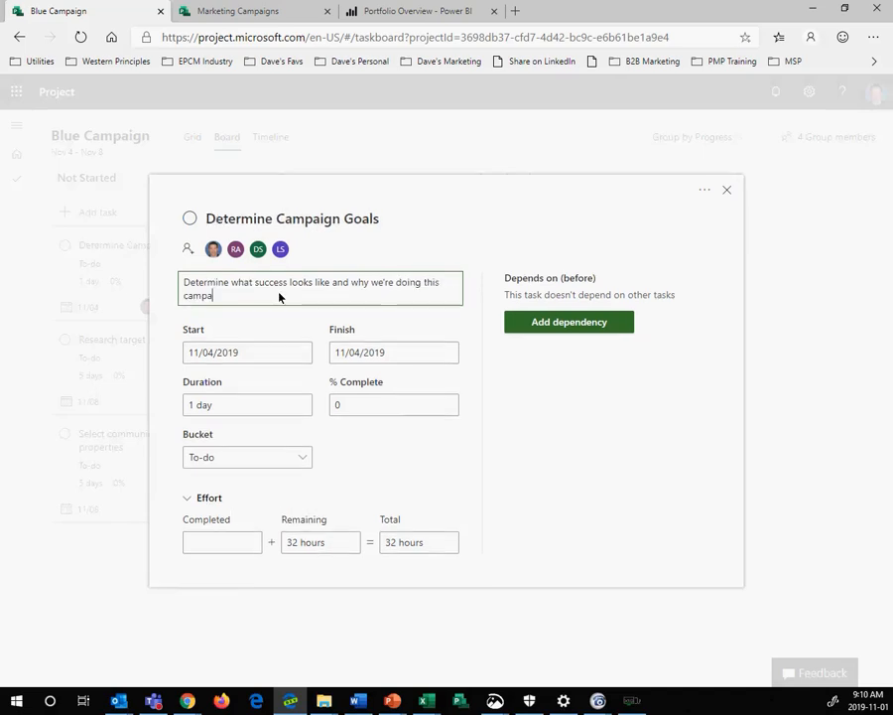
{"action": "key", "text": "BackSpace"}
{"action": "key", "text": "BackSpace"}
{"action": "key", "text": "BackSpace"}
{"action": "type", "text": "ign"}
{"action": "left_click", "coordinate": [727, 189]}
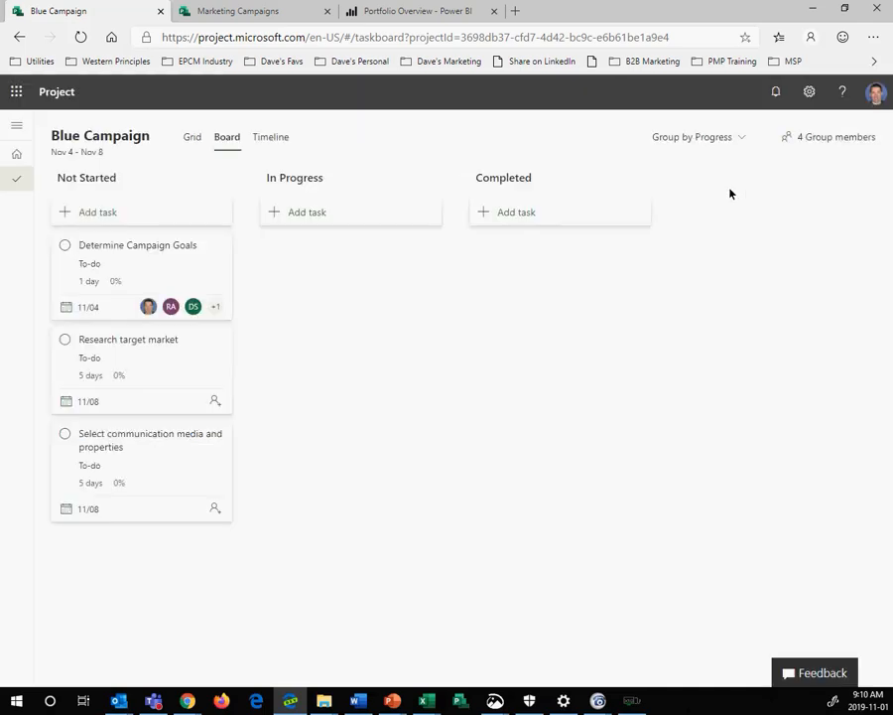
- Add a task named "Define Success" to the Not Started group of the board
{"action": "left_click", "coordinate": [94, 212]}
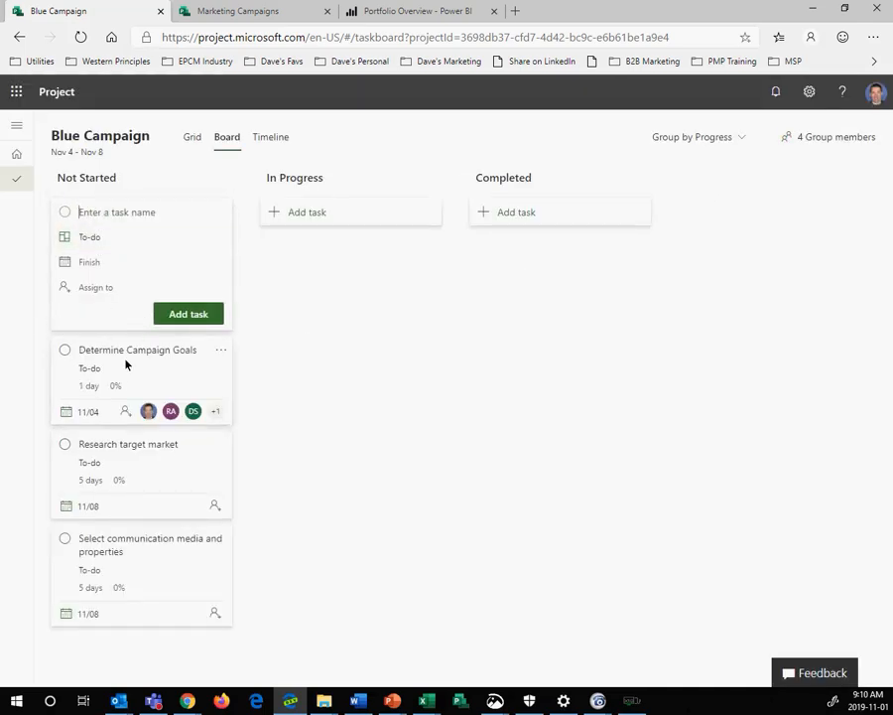
{"action": "type", "text": "Define Success"}
{"action": "key", "text": "Return"}
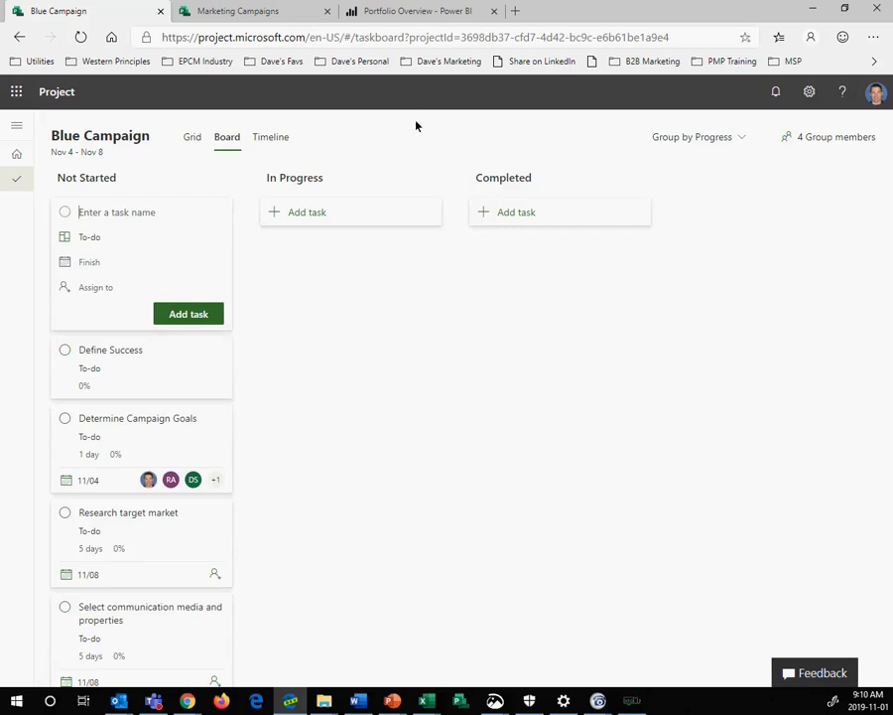
- Show the % complete, Start and Finish columns in the project's Grid view
{"action": "left_click", "coordinate": [193, 139]}
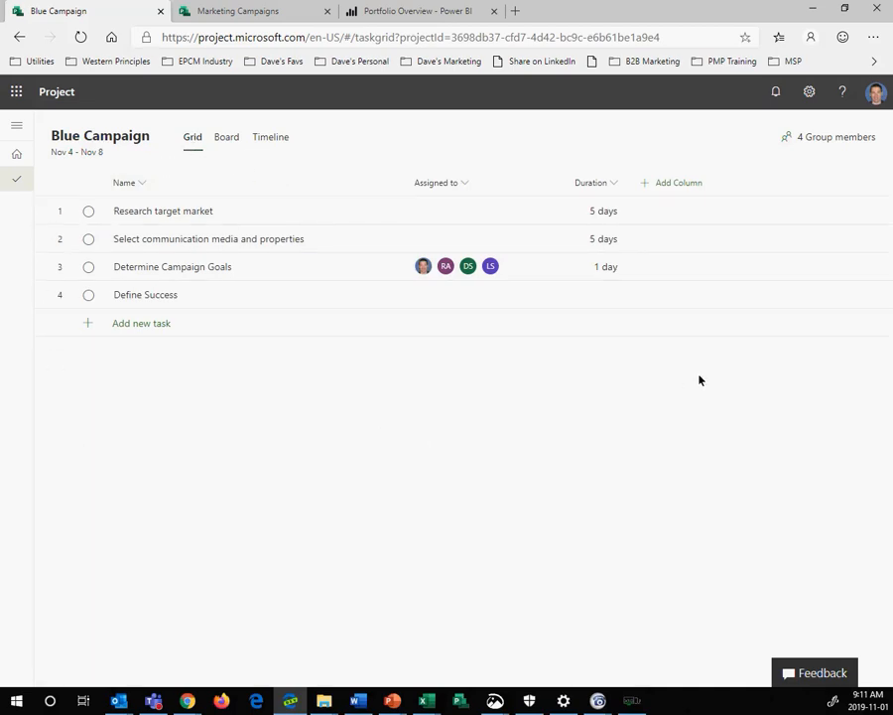
{"action": "left_click", "coordinate": [679, 187]}
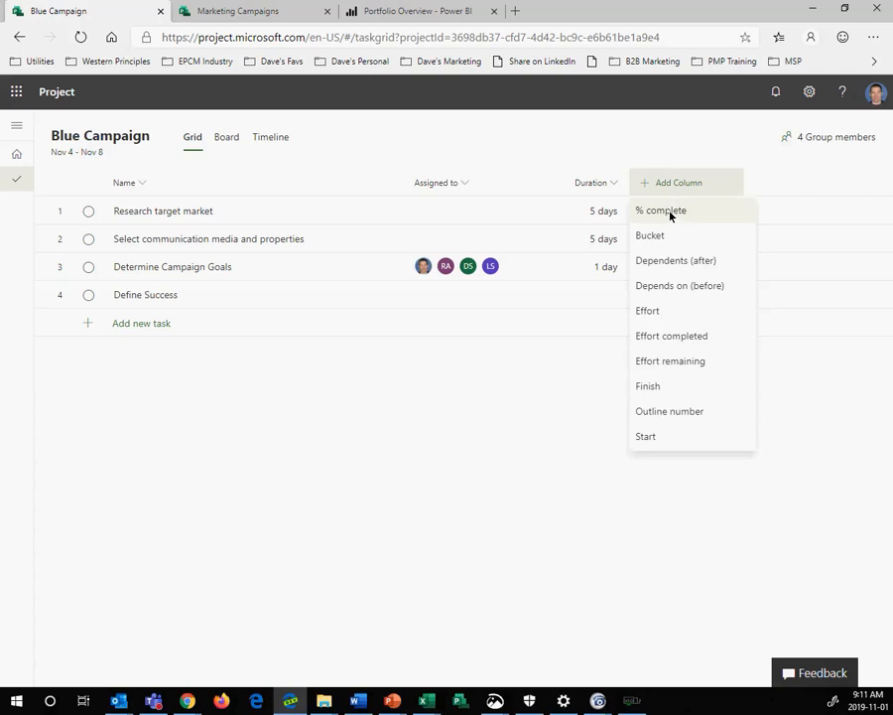
{"action": "left_click", "coordinate": [669, 212]}
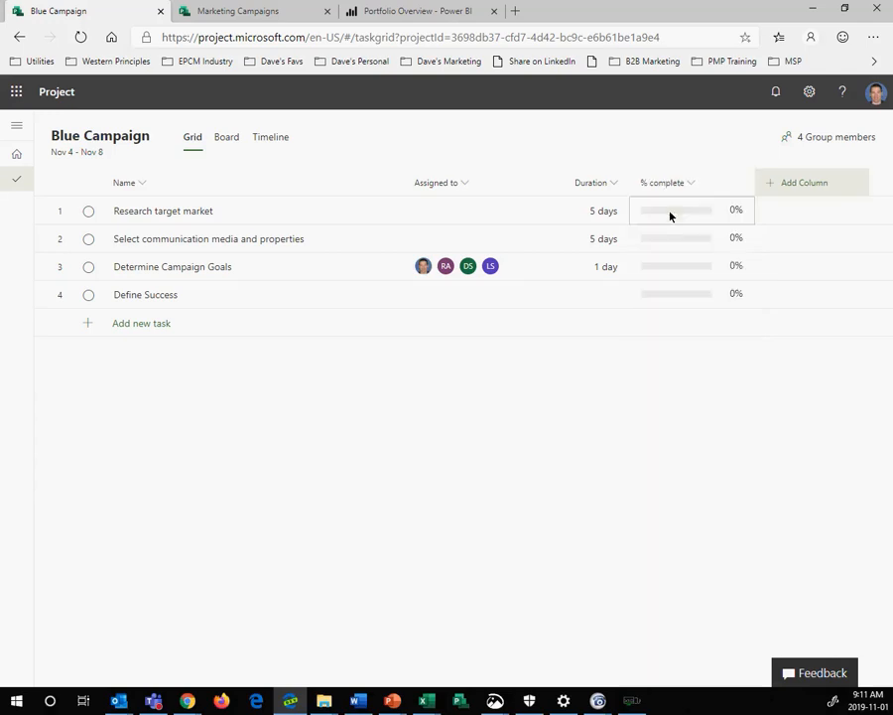
{"action": "left_click", "coordinate": [790, 188]}
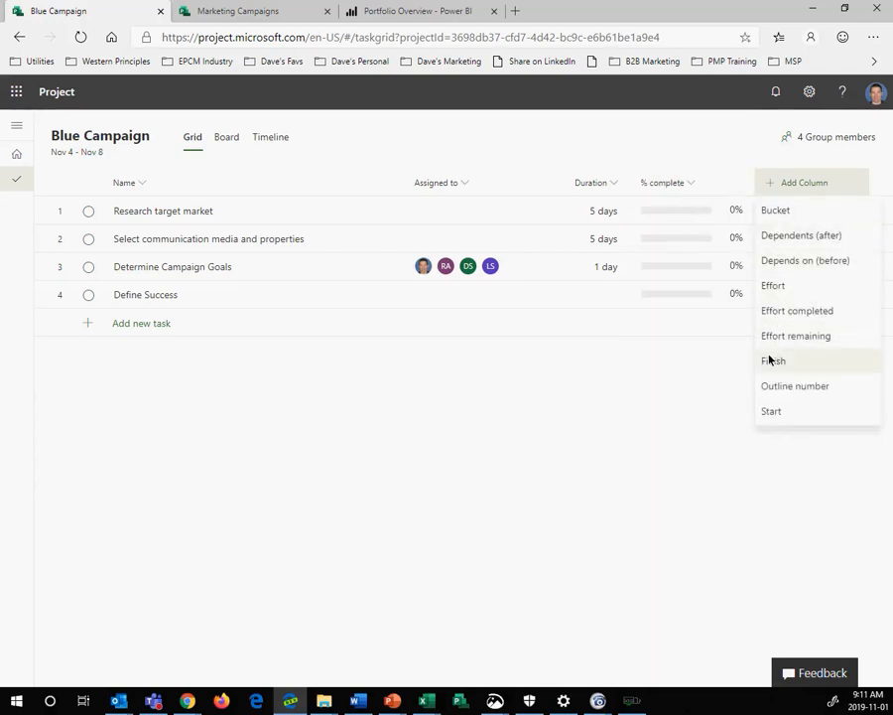
{"action": "left_click", "coordinate": [774, 414]}
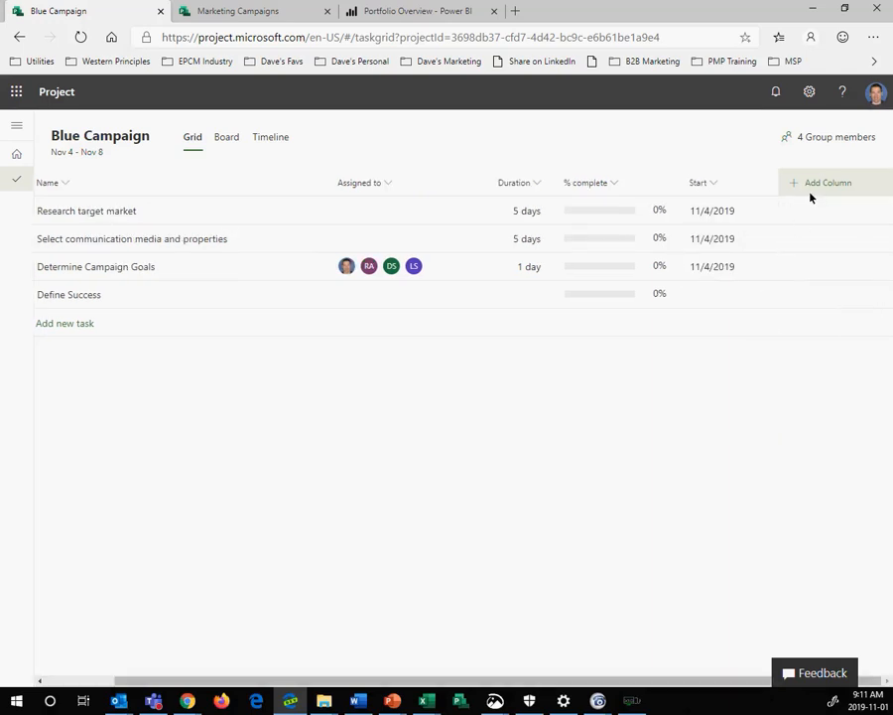
{"action": "left_click", "coordinate": [808, 189]}
{"action": "left_click", "coordinate": [787, 364]}
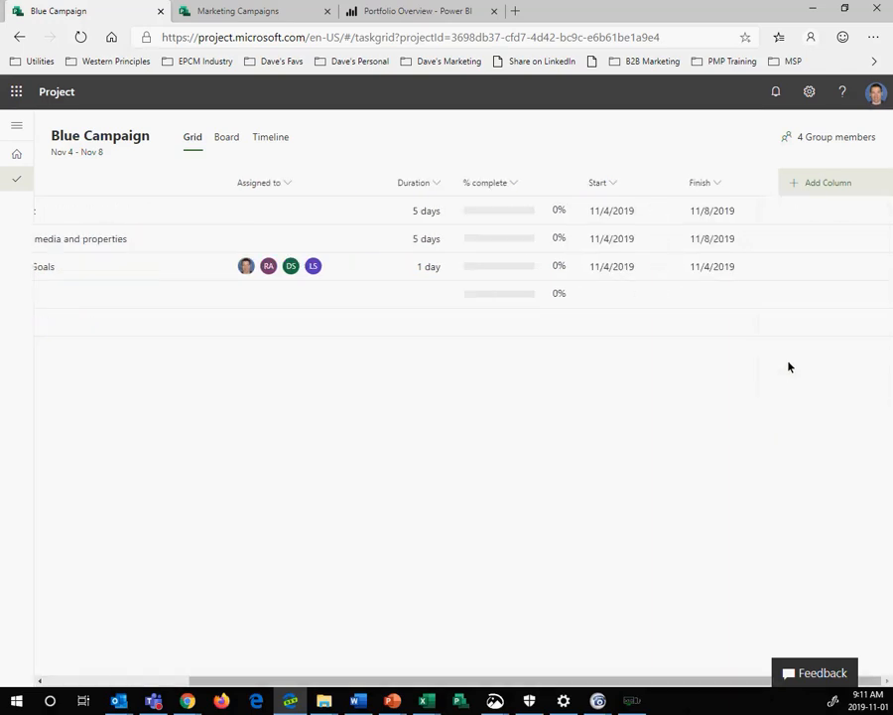
{"action": "left_click", "coordinate": [805, 181]}
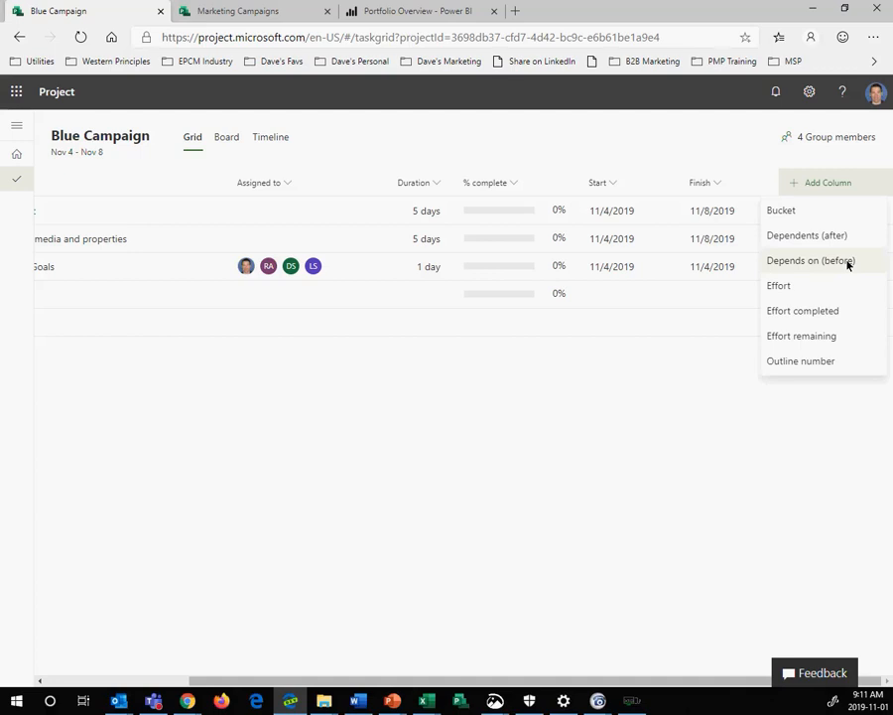
{"action": "left_click", "coordinate": [655, 425]}
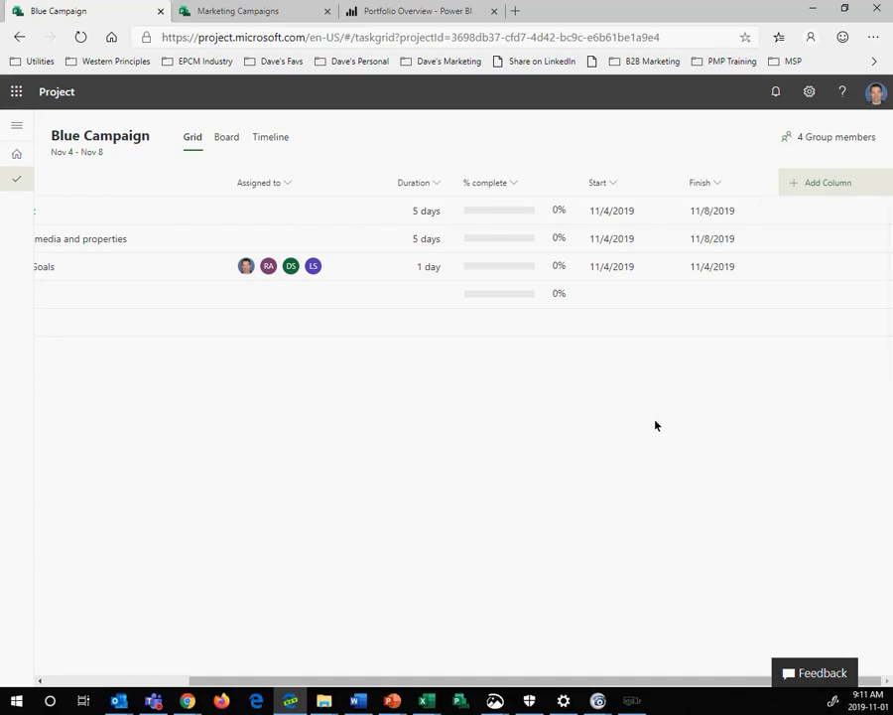
- Assign the "Research target market" task to the team resource with a profile photo and to resource DS
{"action": "scroll", "coordinate": [388, 353], "scroll_direction": "left", "scroll_amount": 3}
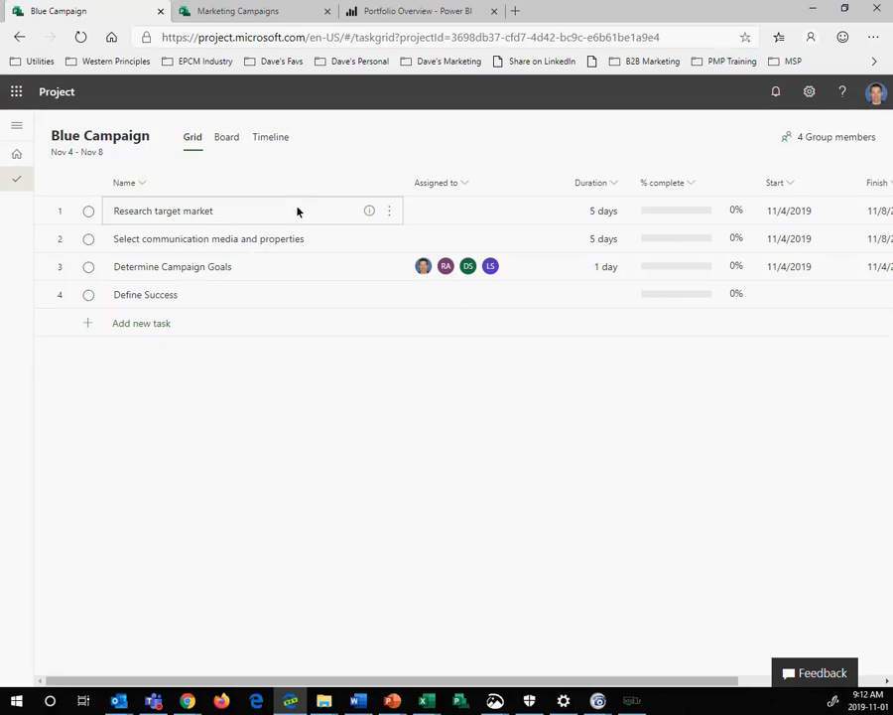
{"action": "left_click", "coordinate": [369, 211]}
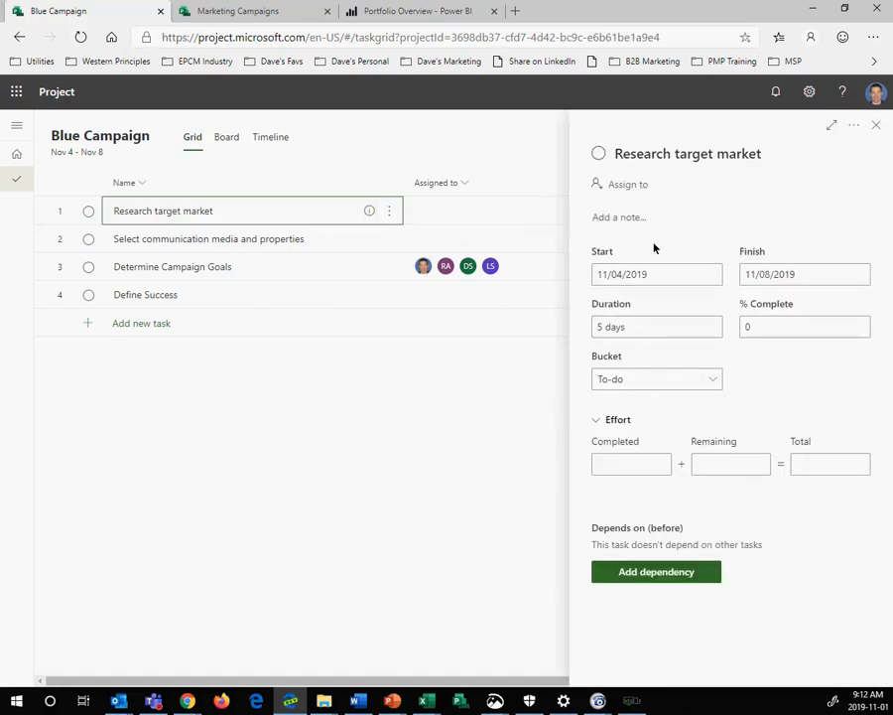
{"action": "left_click", "coordinate": [632, 185]}
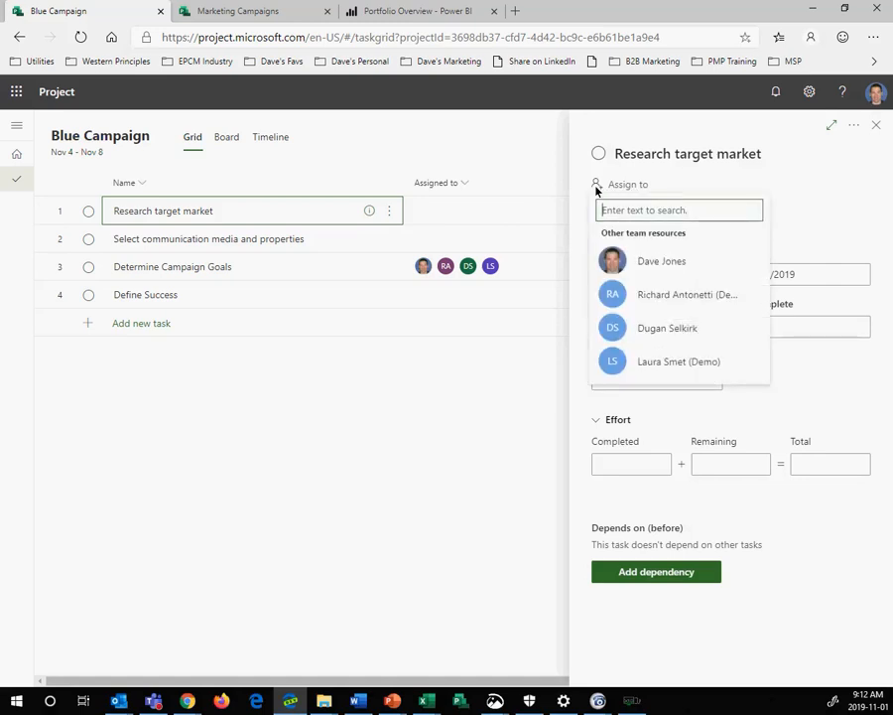
{"action": "left_click", "coordinate": [673, 264]}
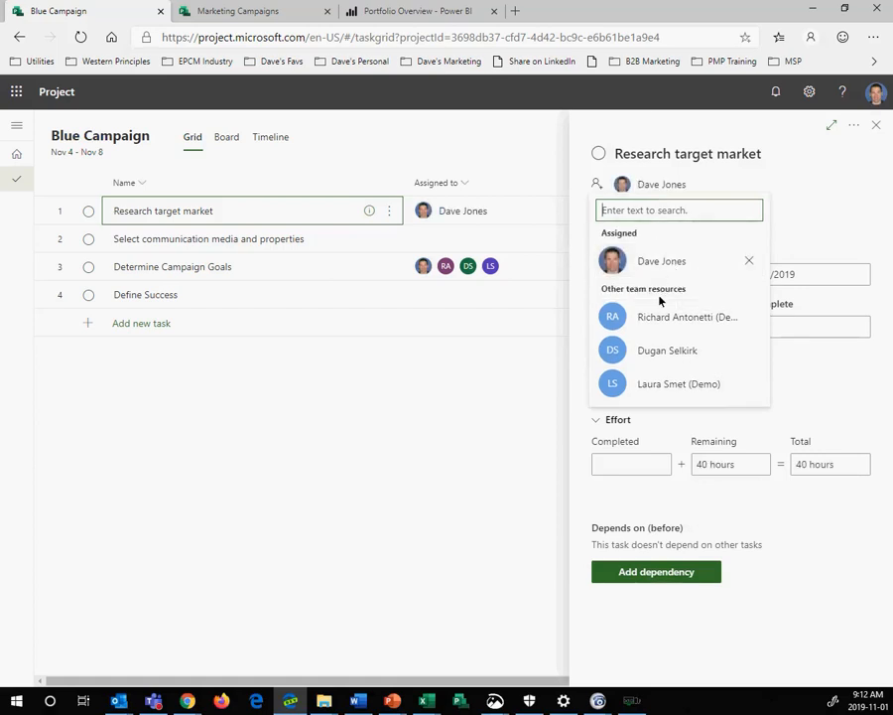
{"action": "left_click", "coordinate": [664, 352]}
- Assign the "Select communication media and properties" task to team resource DS
{"action": "left_click", "coordinate": [463, 240]}
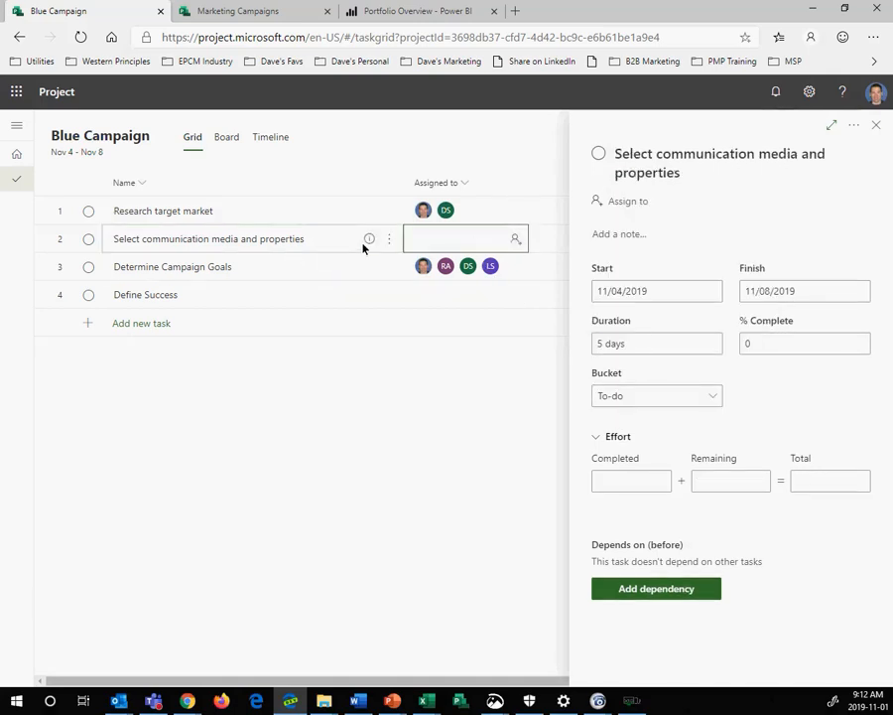
{"action": "left_click", "coordinate": [521, 246]}
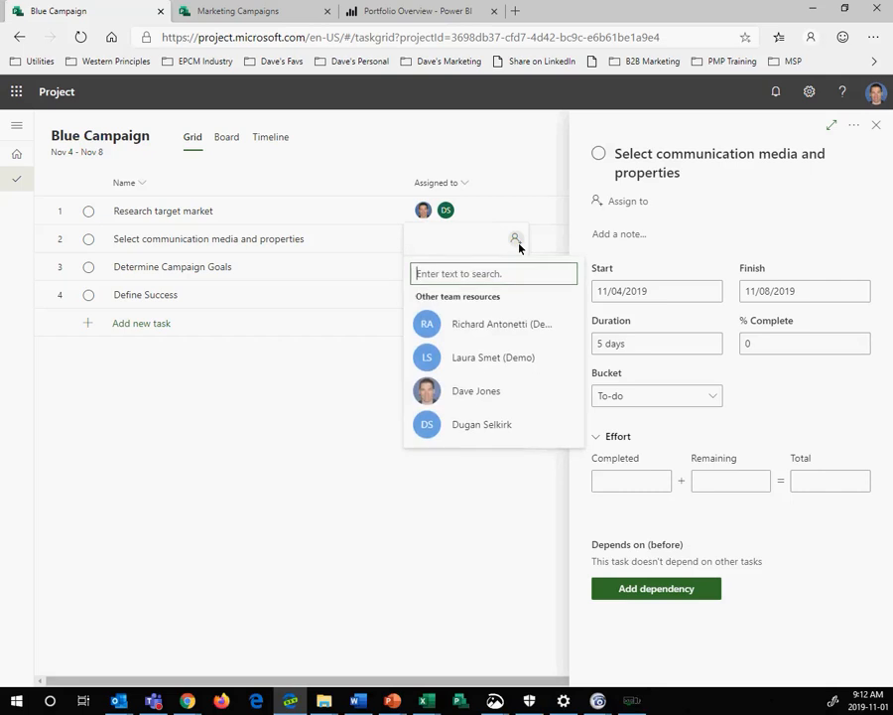
{"action": "left_click", "coordinate": [478, 424]}
- Assign the "Define Success" task to team resource LS
{"action": "left_click", "coordinate": [395, 303]}
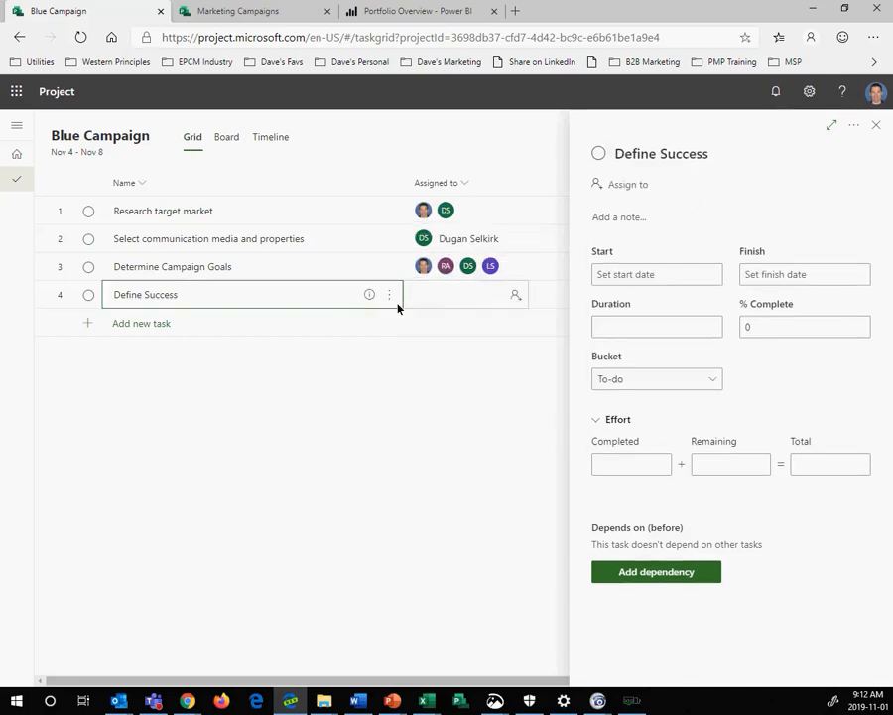
{"action": "left_click", "coordinate": [517, 297]}
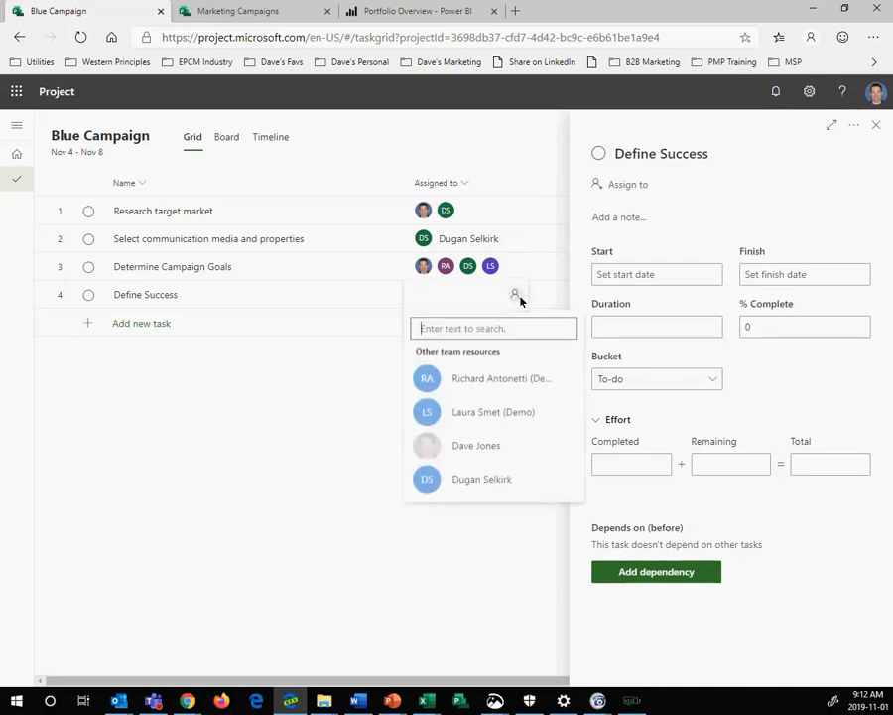
{"action": "left_click", "coordinate": [474, 413]}
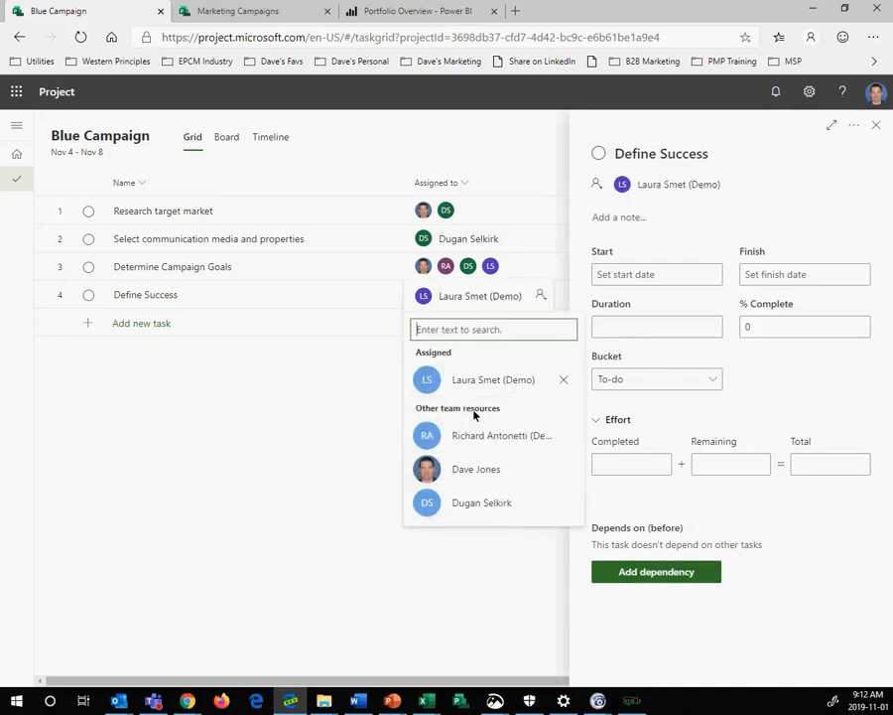
{"action": "left_click", "coordinate": [344, 387]}
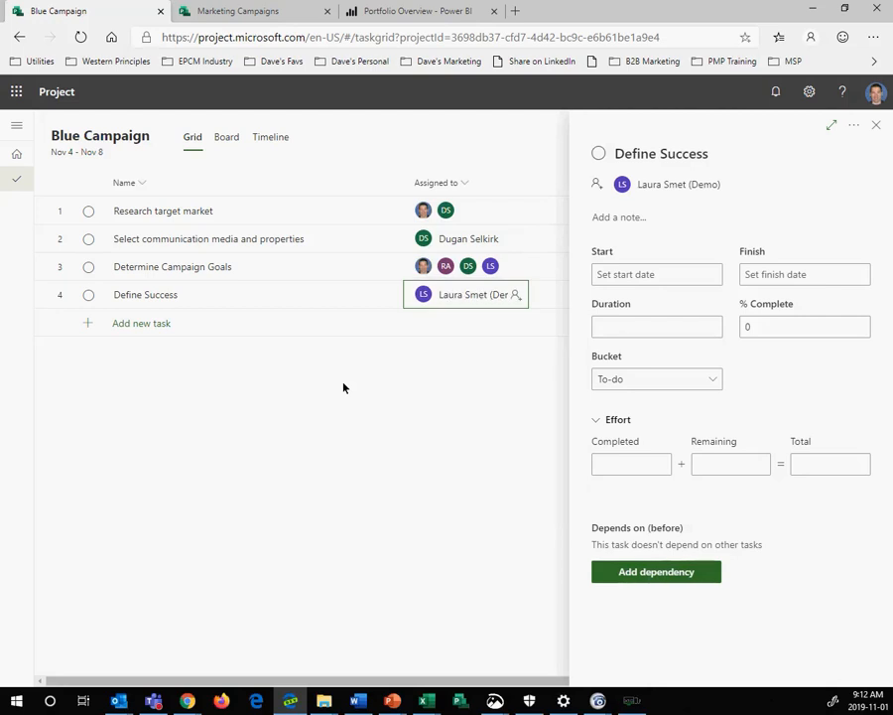
- Set the duration of the "Define Success" task to 5 days and close its details
{"action": "left_click", "coordinate": [638, 334]}
{"action": "type", "text": "5"}
{"action": "key", "text": "Return"}
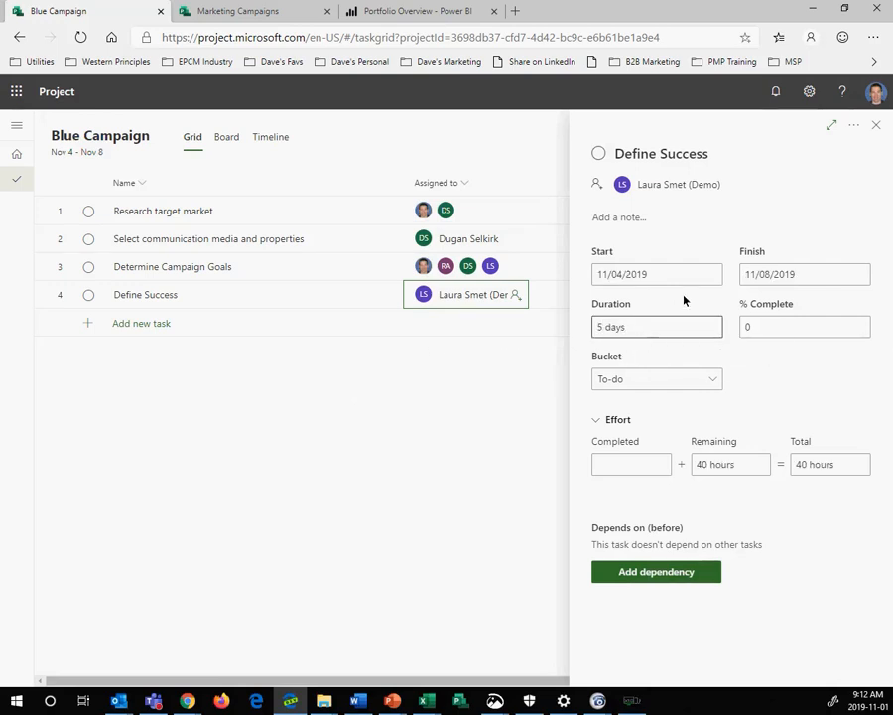
{"action": "left_click", "coordinate": [877, 125]}
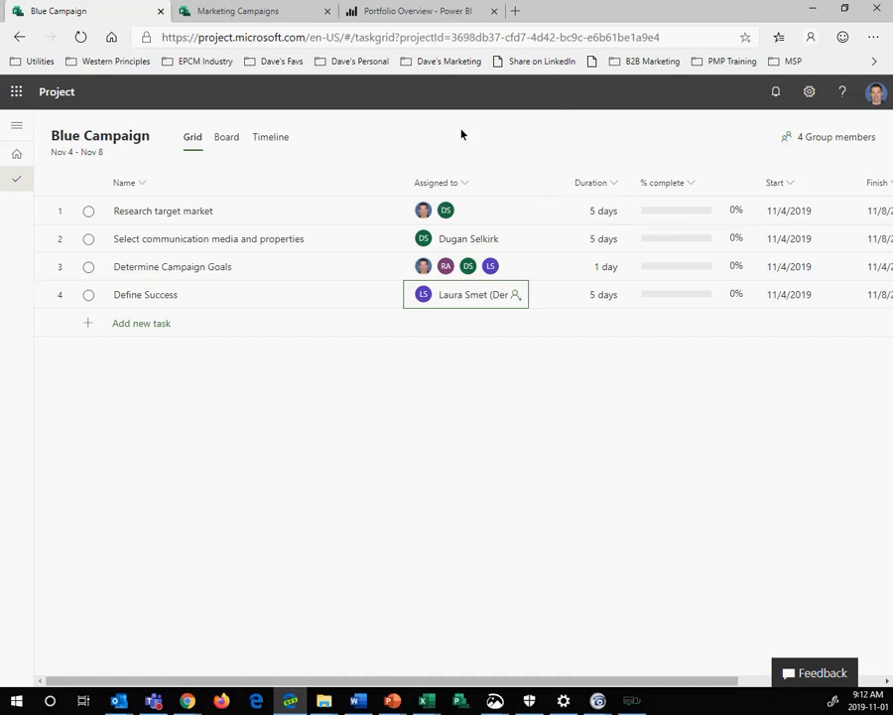
- In the Timeline view, move "Determine Campaign Goals" above "Select communication media and properties", and move "Define Success" to the second row
{"action": "left_click", "coordinate": [271, 141]}
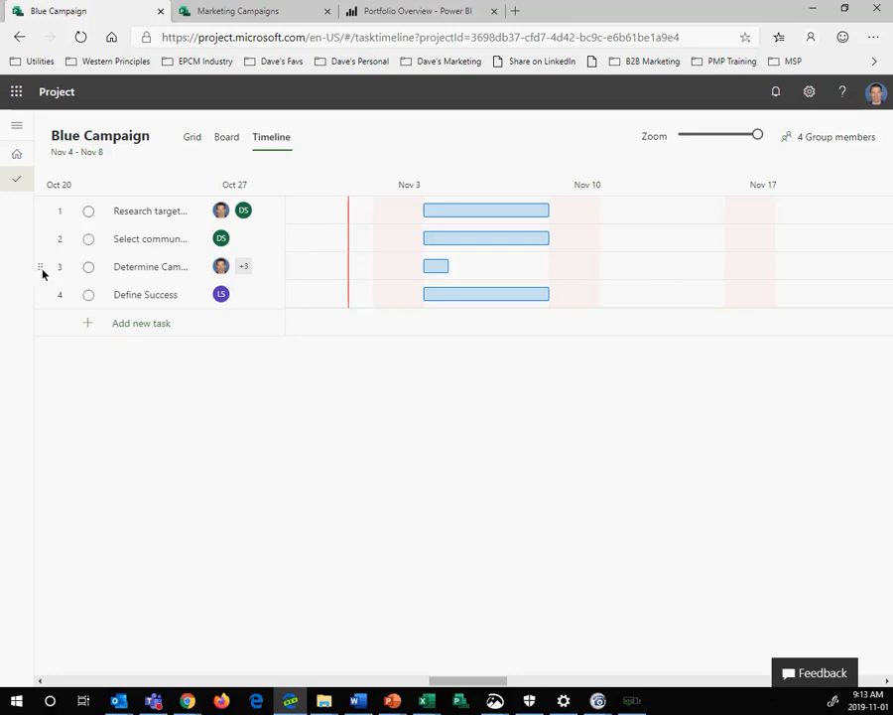
{"action": "left_click_drag", "start_coordinate": [43, 273], "coordinate": [44, 213]}
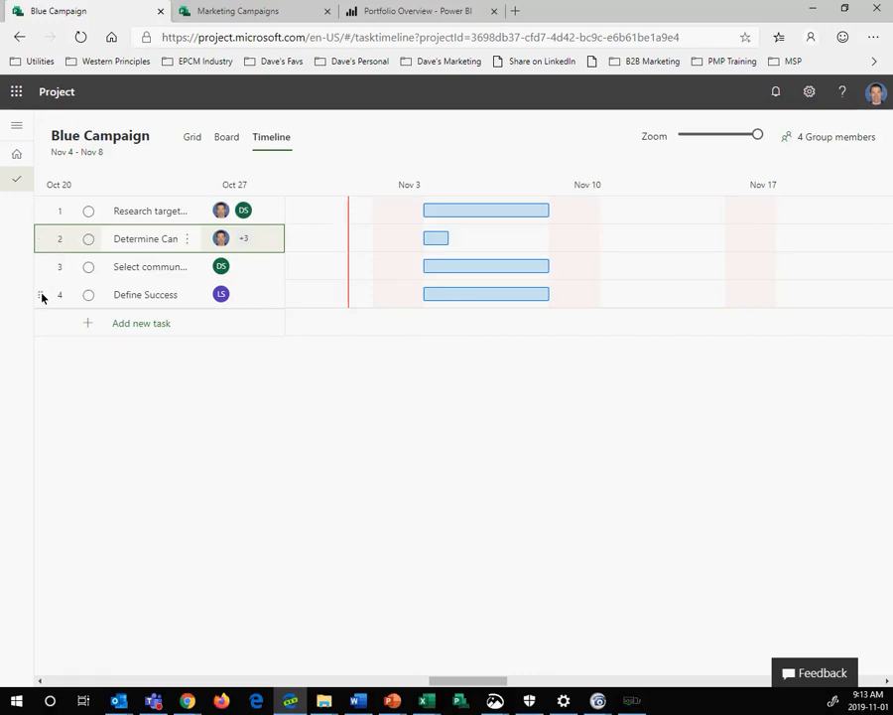
{"action": "left_click_drag", "start_coordinate": [44, 295], "coordinate": [53, 240]}
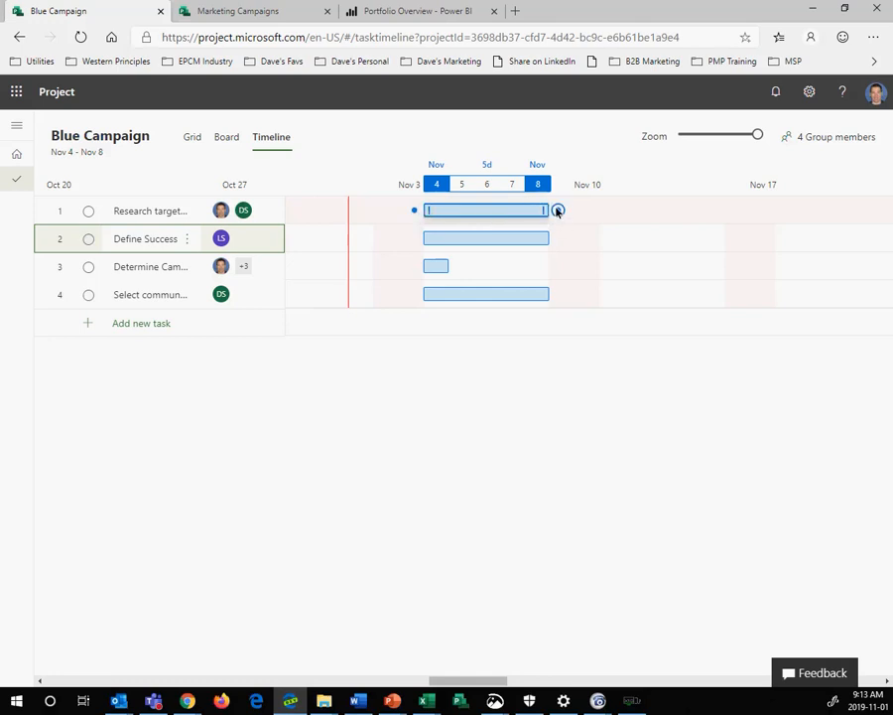
- Link all four timeline tasks in row order with finish-to-start dependencies, from "Research target market" through "Select communication media and properties"
{"action": "left_click_drag", "start_coordinate": [558, 211], "coordinate": [458, 240]}
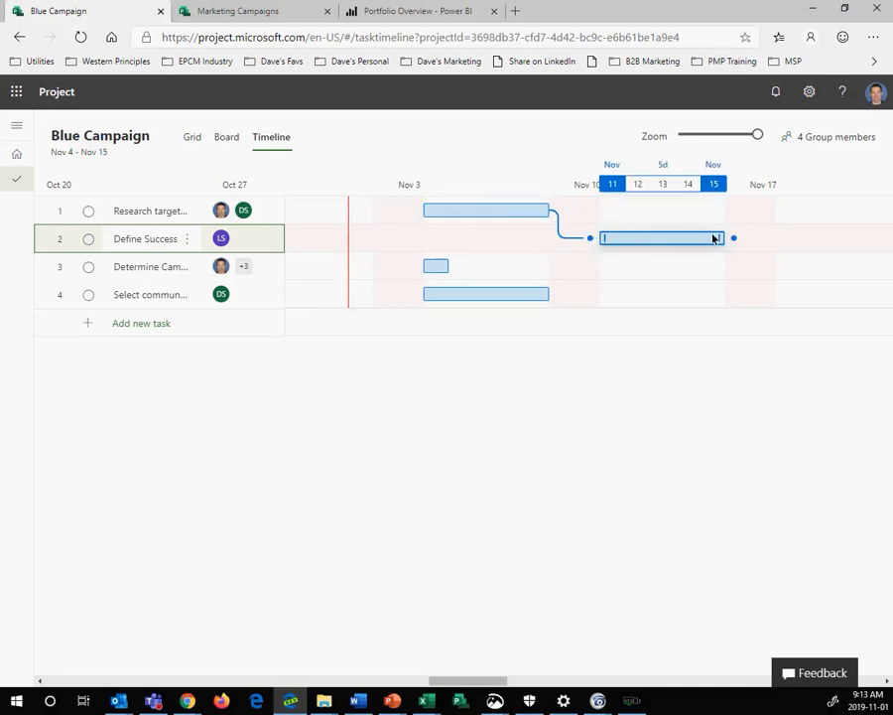
{"action": "left_click_drag", "start_coordinate": [733, 241], "coordinate": [439, 270]}
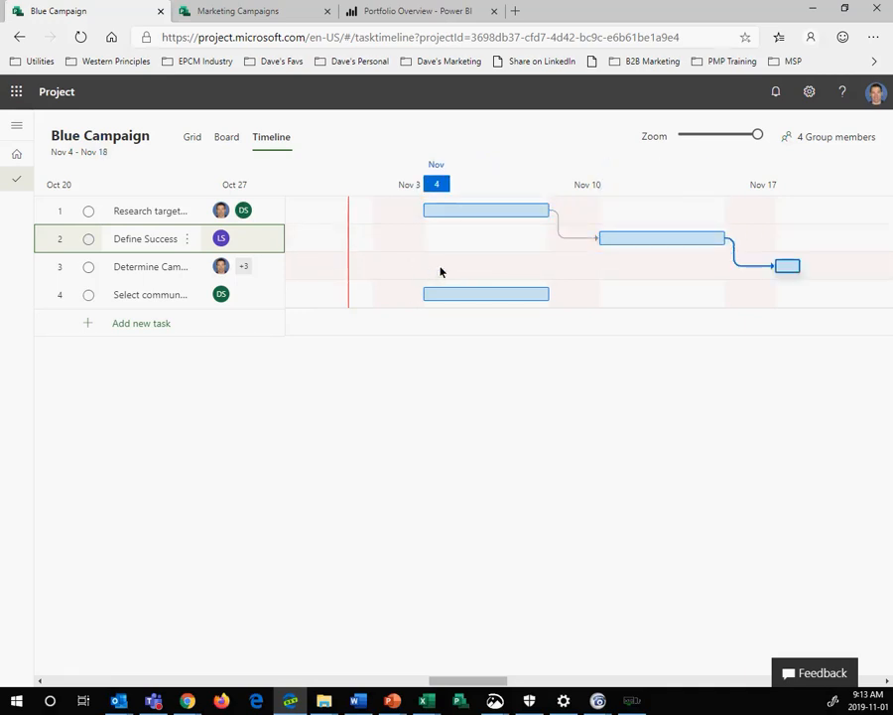
{"action": "left_click_drag", "start_coordinate": [809, 266], "coordinate": [514, 294]}
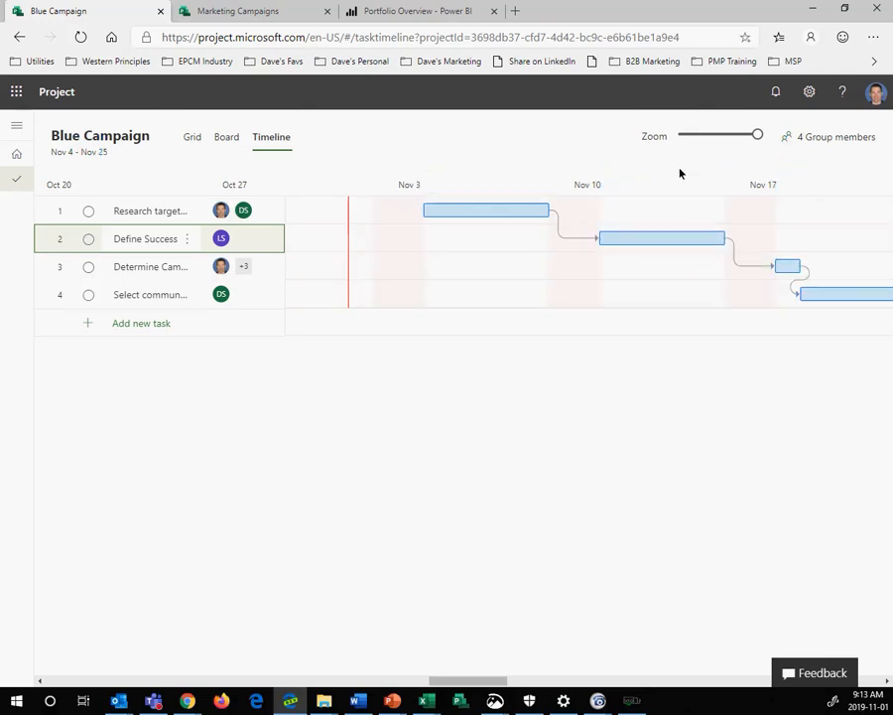
- Try to make "Define Success" depend on the finish of "Select communication media and properties" in the timeline
{"action": "left_click_drag", "start_coordinate": [756, 136], "coordinate": [733, 139]}
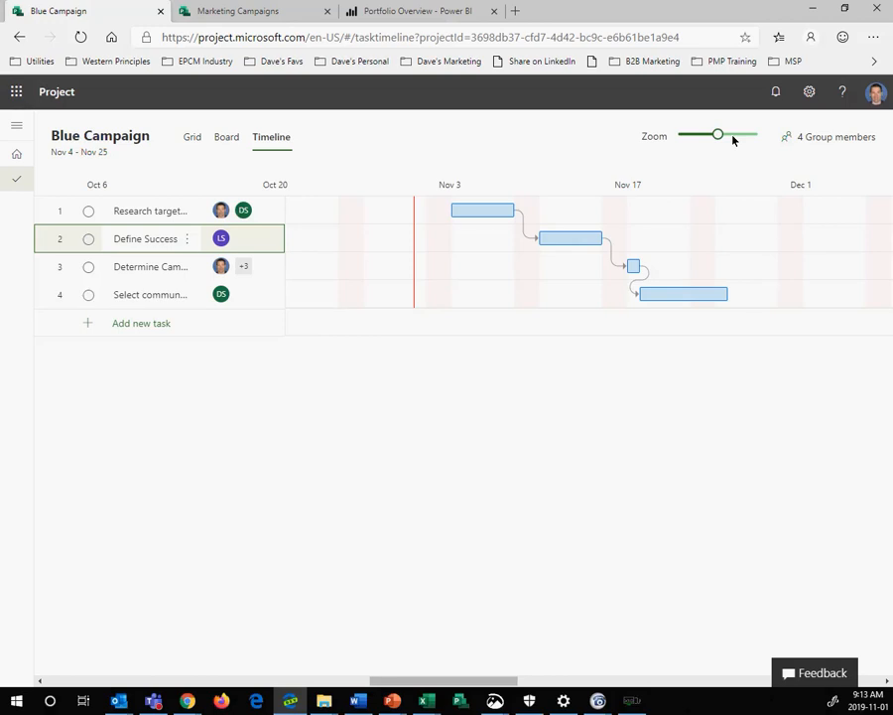
{"action": "mouse_move", "coordinate": [735, 292]}
{"action": "left_mouse_down"}
{"action": "mouse_move", "coordinate": [581, 285]}
{"action": "mouse_move", "coordinate": [534, 249]}
{"action": "left_mouse_up"}
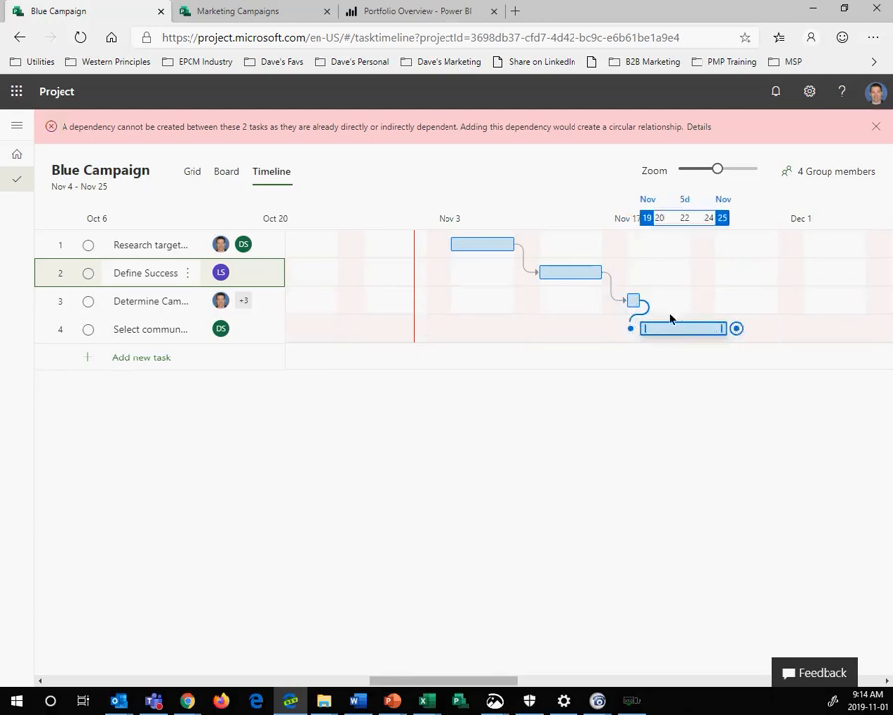
{"action": "left_click", "coordinate": [877, 127]}
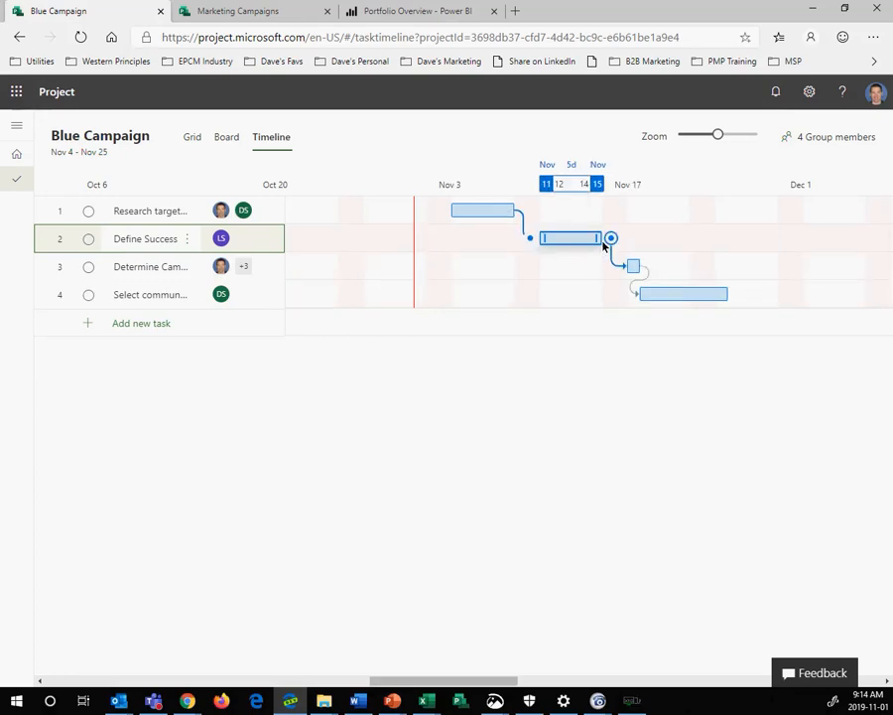
- In the timeline, shorten "Define Success" to 2 days, extend its finish to Nov 17, and shorten it to 3 days
{"action": "left_click_drag", "start_coordinate": [602, 245], "coordinate": [567, 246]}
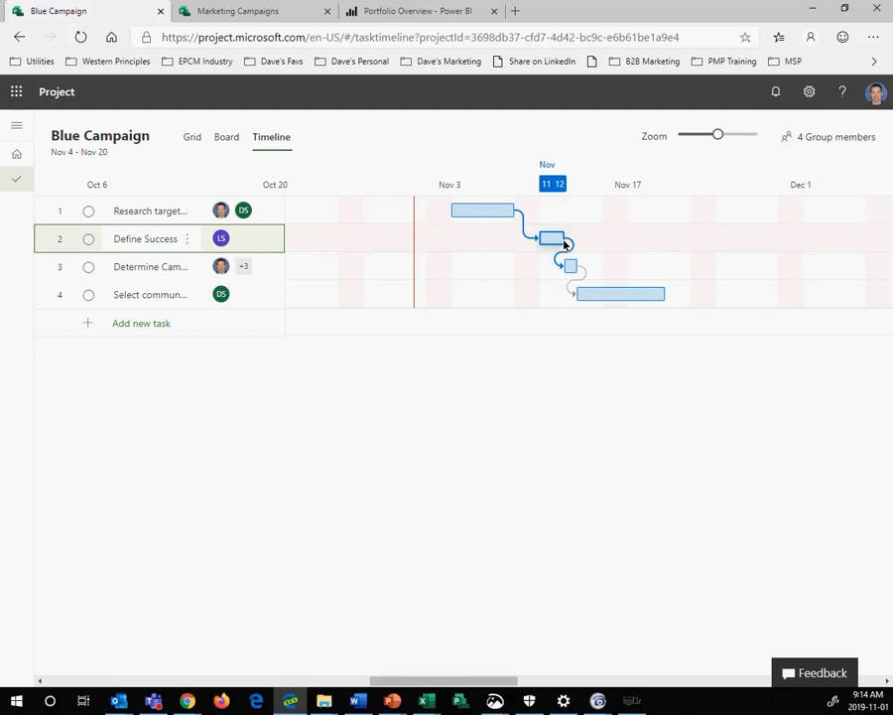
{"action": "left_click", "coordinate": [564, 244]}
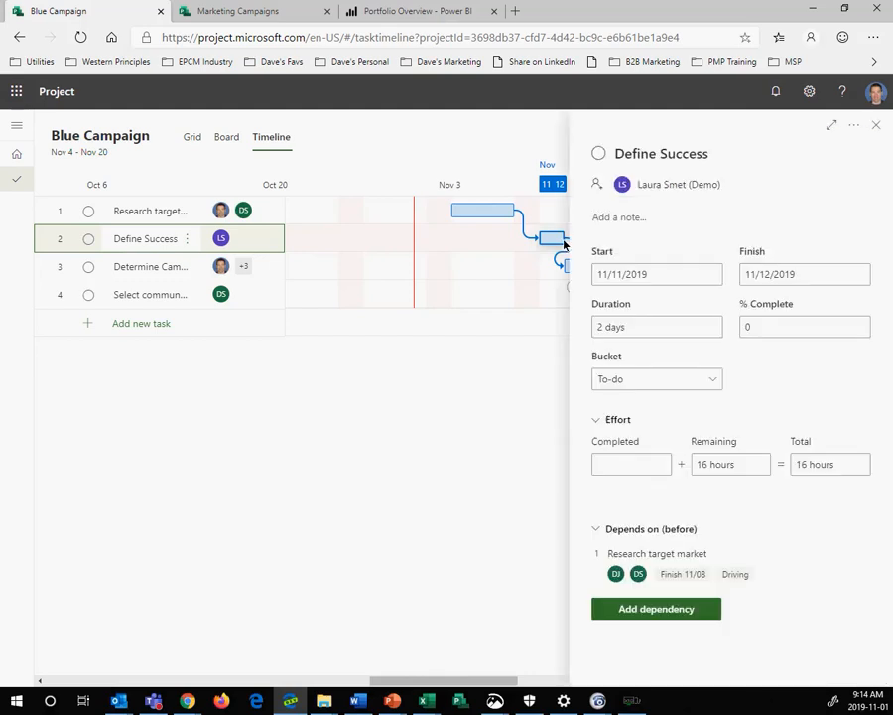
{"action": "left_click", "coordinate": [876, 126]}
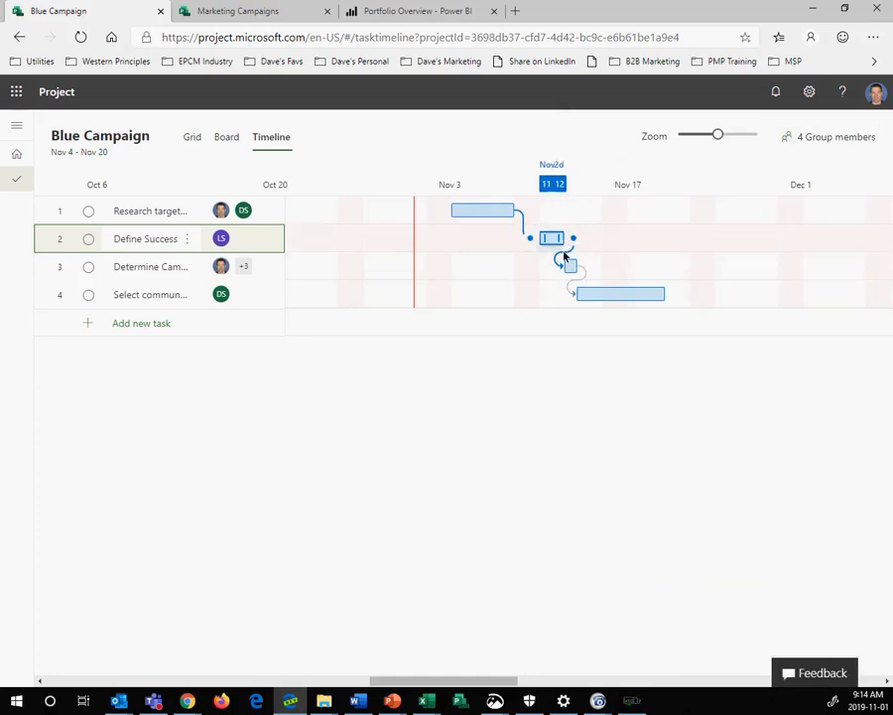
{"action": "left_click_drag", "start_coordinate": [572, 242], "coordinate": [638, 246]}
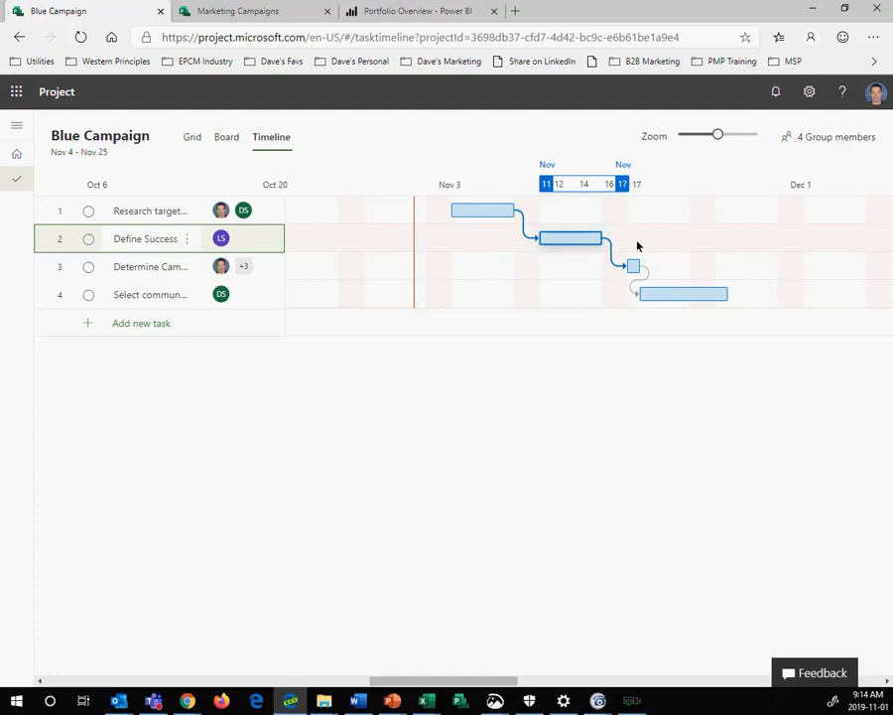
{"action": "left_click_drag", "start_coordinate": [602, 248], "coordinate": [582, 243]}
- Resize "Research target market" in the timeline to finish on Nov 6, and extend its finish to Nov 12
{"action": "left_click_drag", "start_coordinate": [522, 207], "coordinate": [487, 212]}
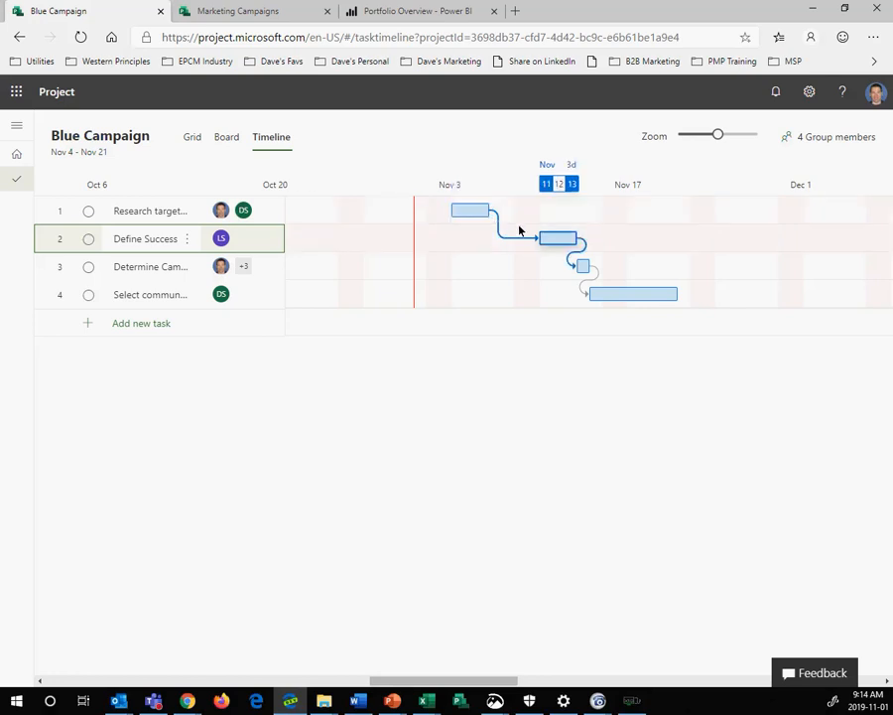
{"action": "left_click_drag", "start_coordinate": [496, 211], "coordinate": [552, 214]}
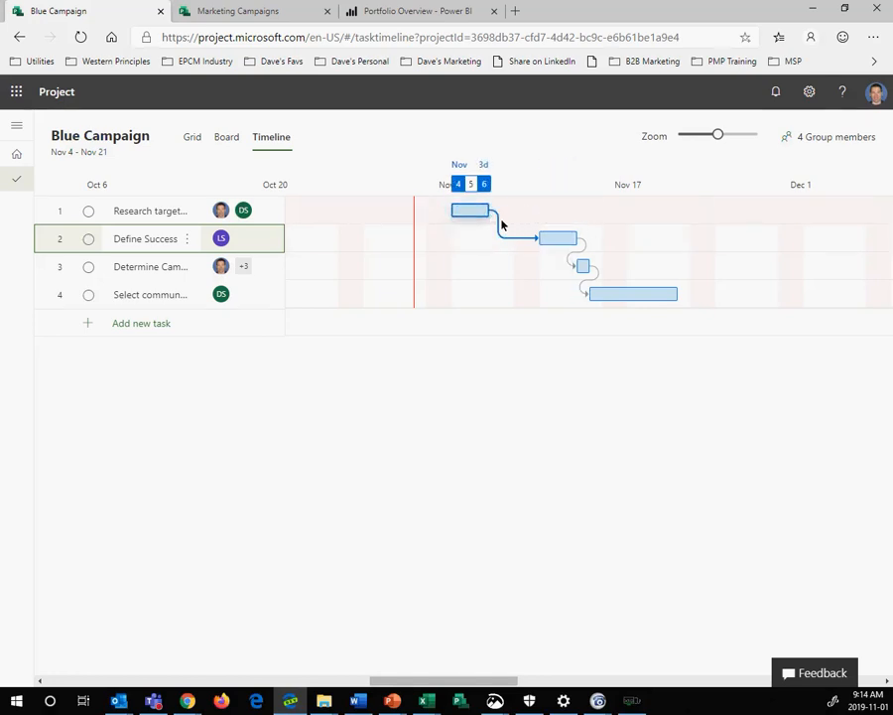
{"action": "left_click_drag", "start_coordinate": [496, 207], "coordinate": [571, 210]}
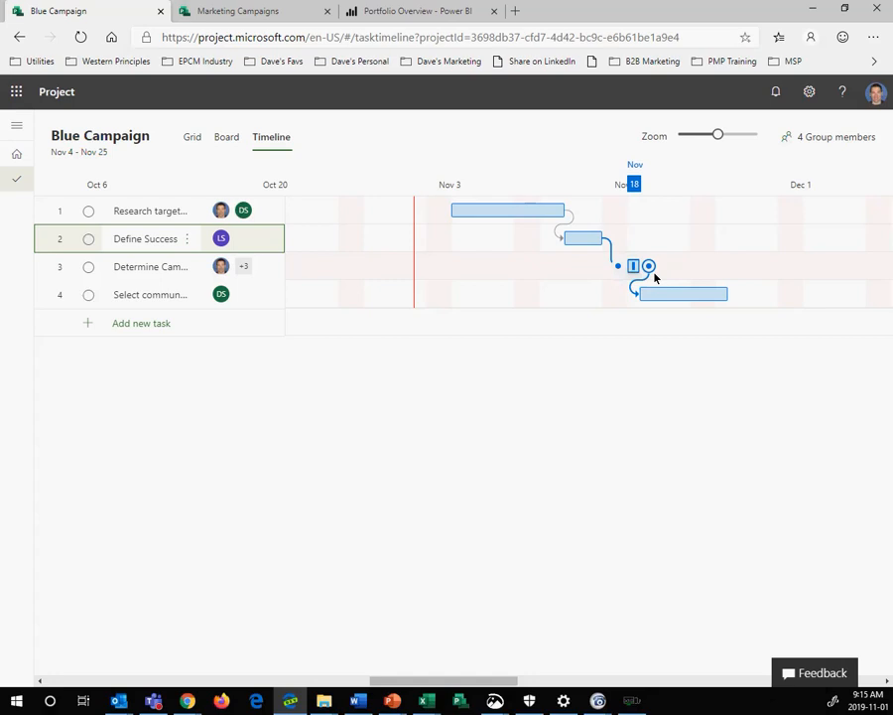
- Undo the last four finish-date changes to "Research target market" and "Define Success"
{"action": "key", "text": "ctrl+z"}
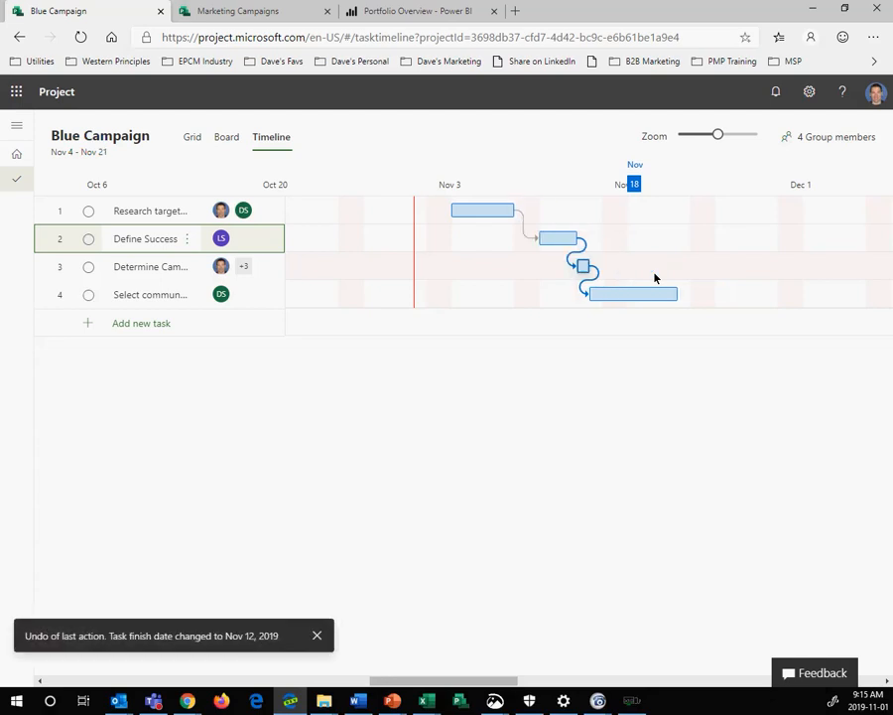
{"action": "key", "text": "ctrl+z"}
{"action": "key", "text": "ctrl+z"}
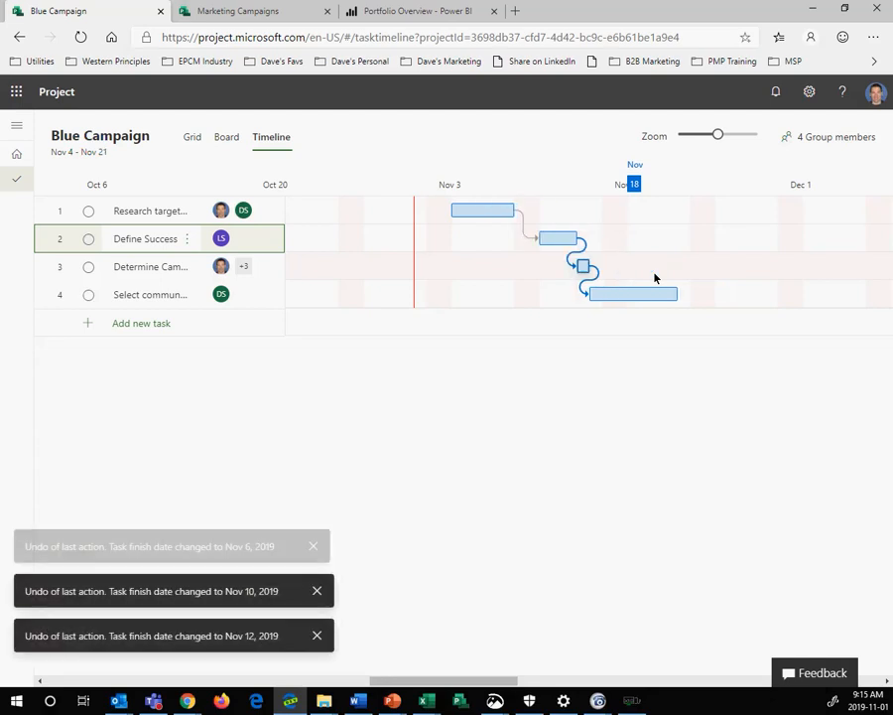
{"action": "key", "text": "ctrl+z"}
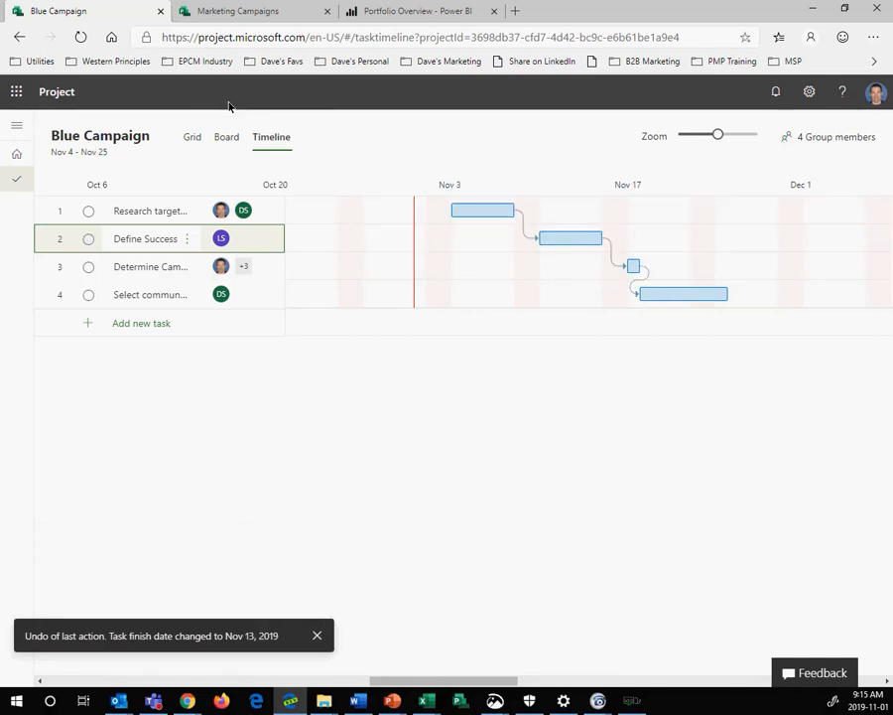
- Open the Green Advertising Campaign project from the favorites and show its schedule in the Timeline view
{"action": "left_click", "coordinate": [15, 155]}
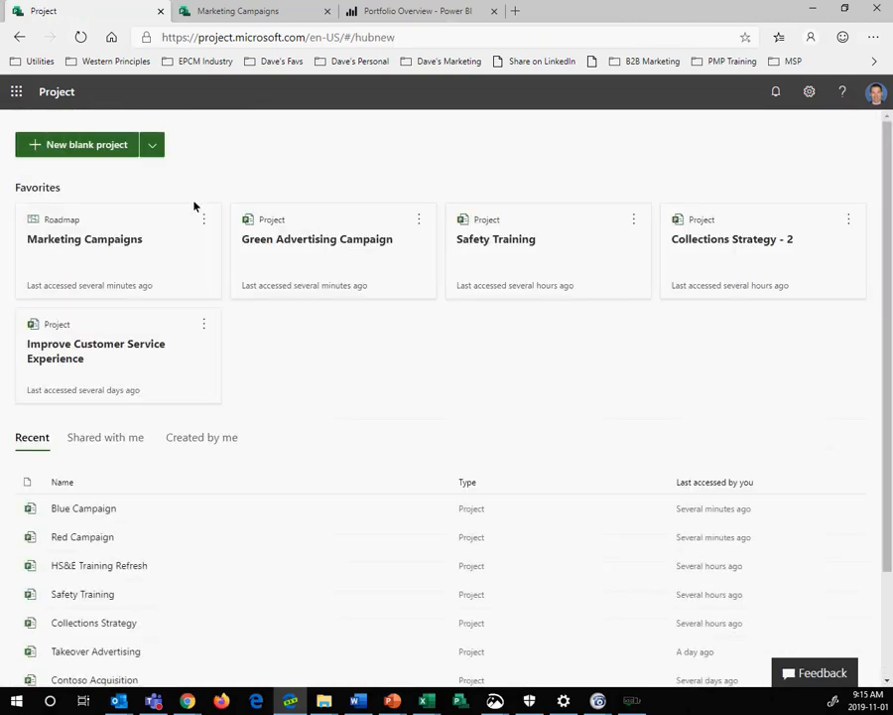
{"action": "left_click", "coordinate": [309, 238]}
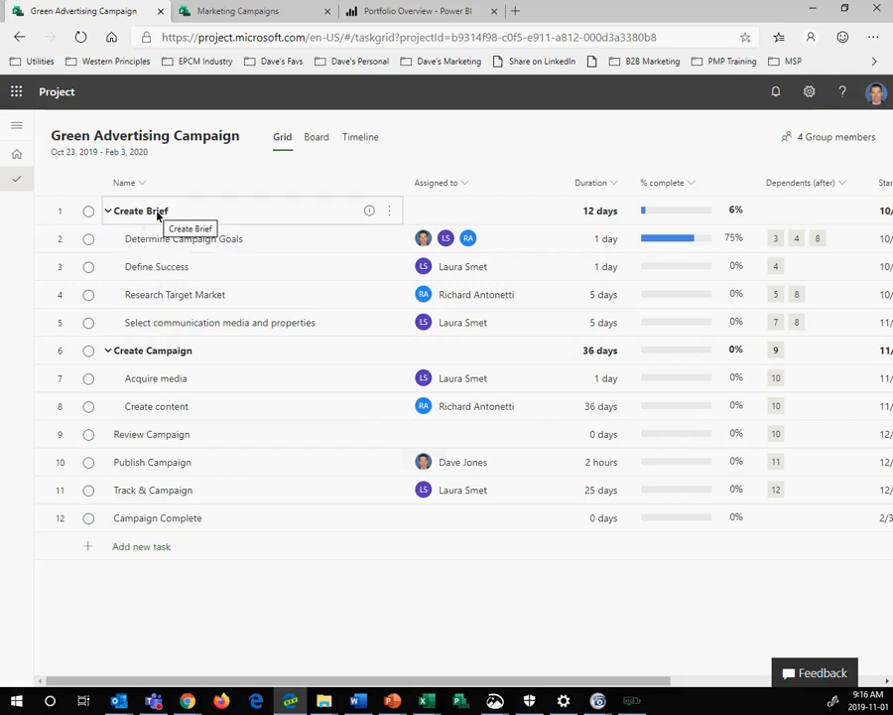
{"action": "left_click", "coordinate": [359, 145]}
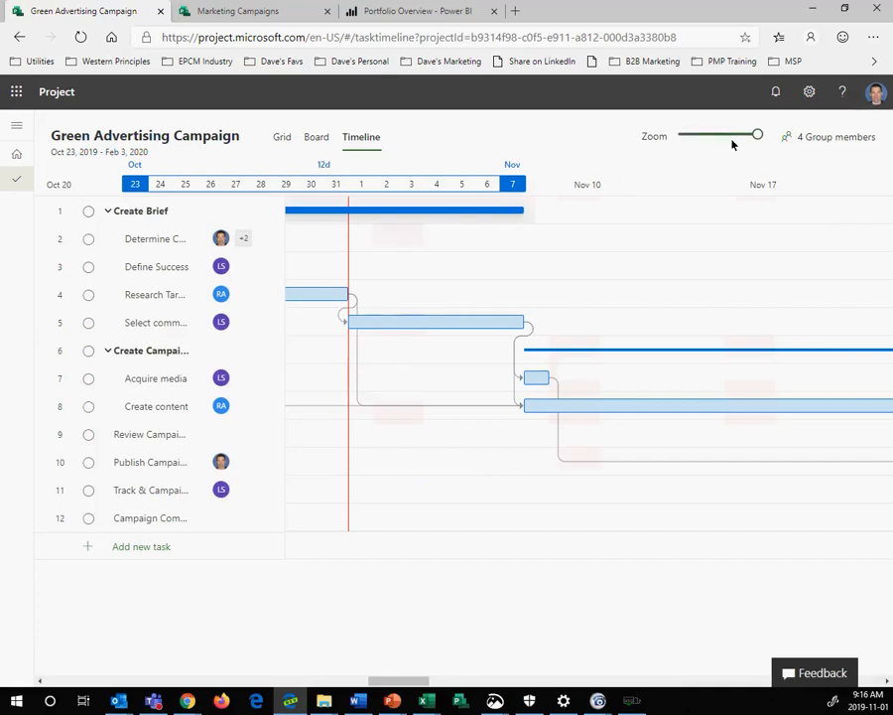
{"action": "left_click_drag", "start_coordinate": [756, 135], "coordinate": [718, 135]}
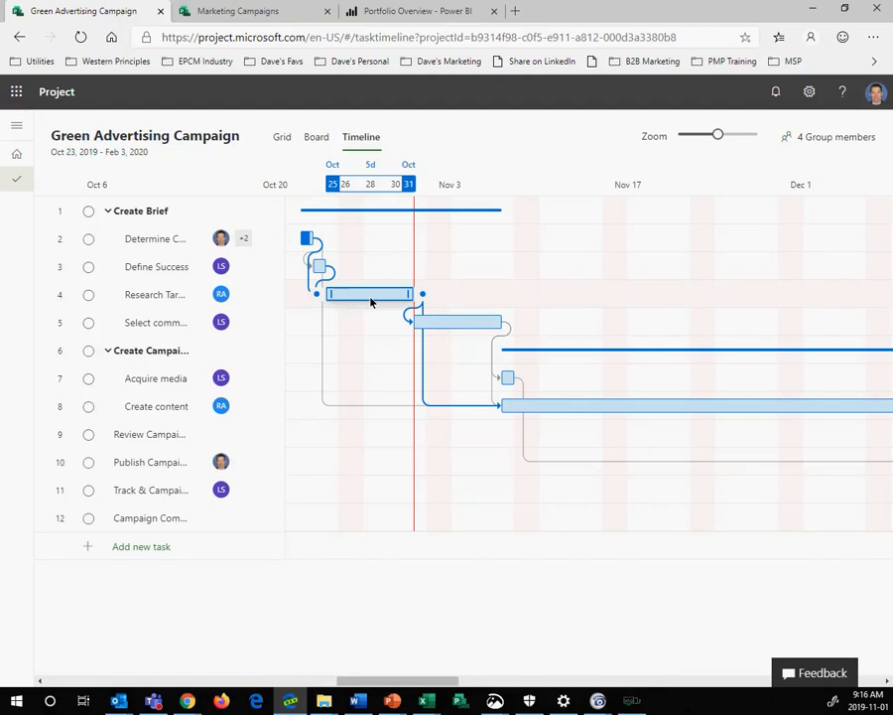
- Mark "Determine Campaign Goals" as complete and set "Define Success" to 75% complete
{"action": "left_click", "coordinate": [88, 240]}
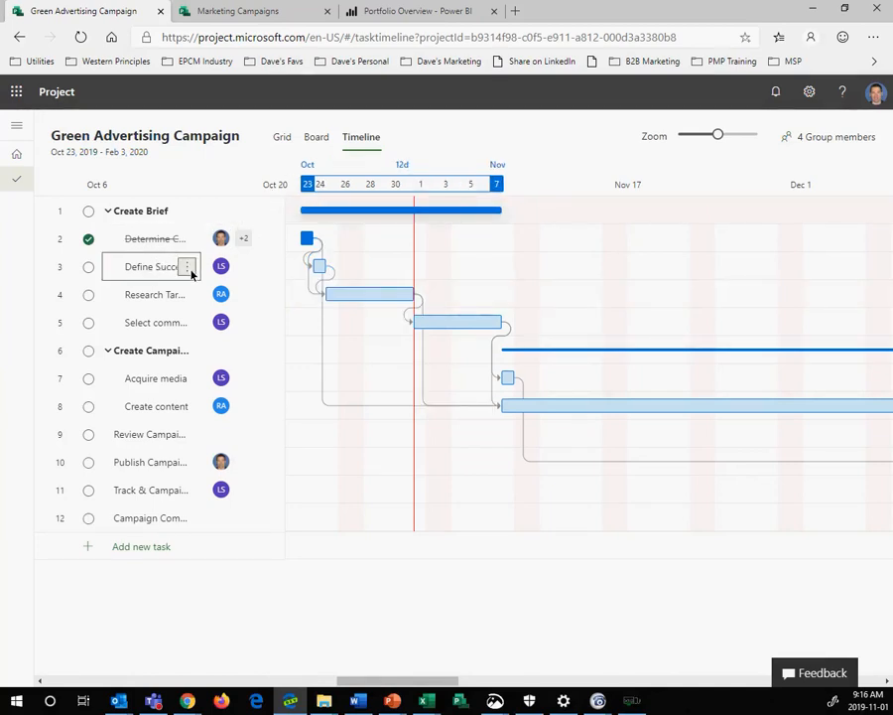
{"action": "left_click", "coordinate": [192, 273]}
{"action": "left_click", "coordinate": [230, 292]}
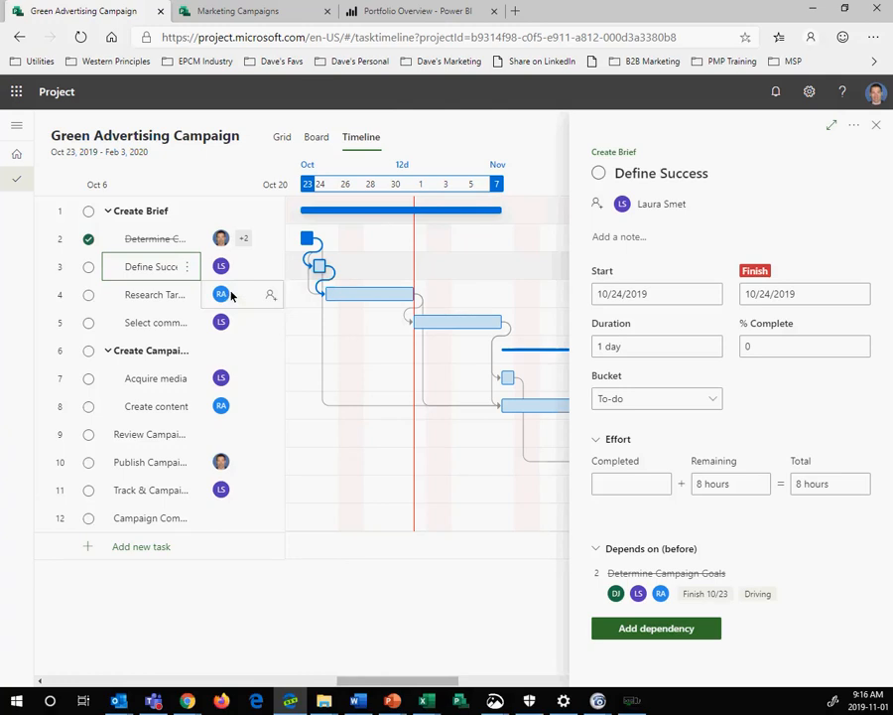
{"action": "left_click", "coordinate": [809, 353]}
{"action": "type", "text": "75"}
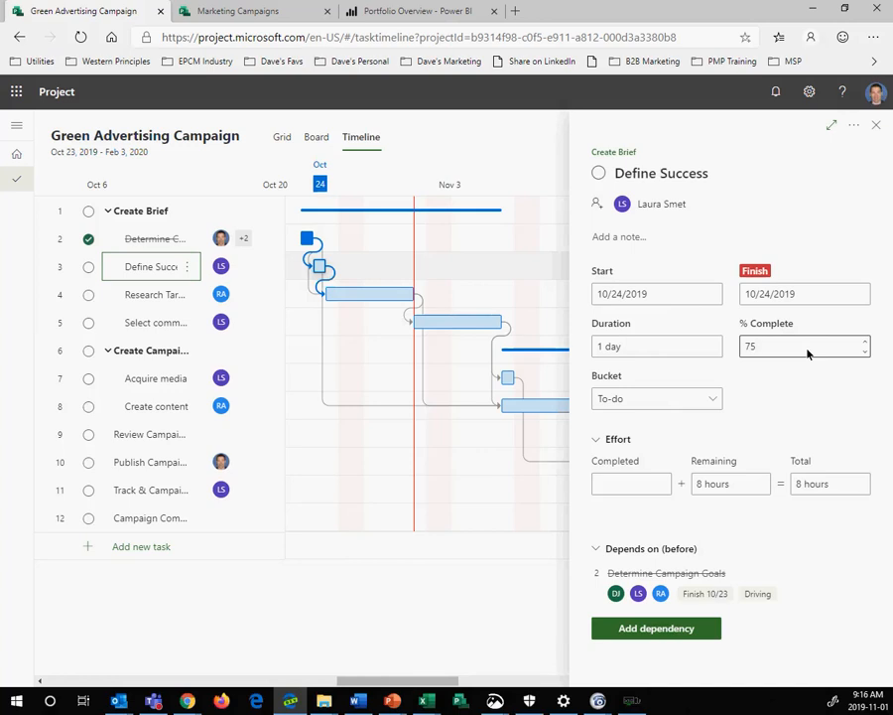
{"action": "left_click", "coordinate": [876, 127]}
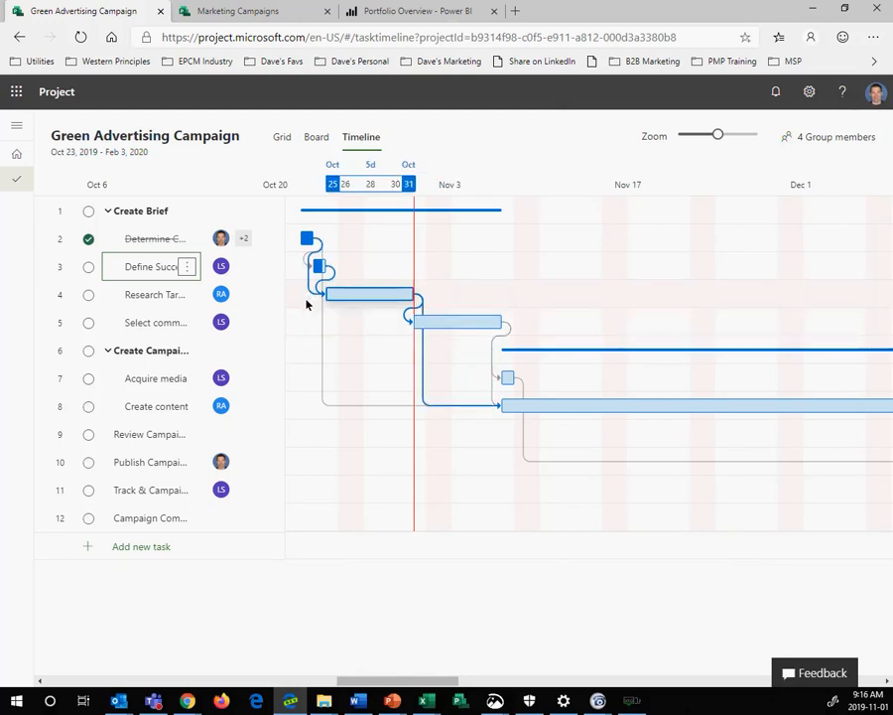
- In the Board view, move "Research Target Market" from Not Started to In Progress, and return to the Timeline view
{"action": "left_click", "coordinate": [318, 141]}
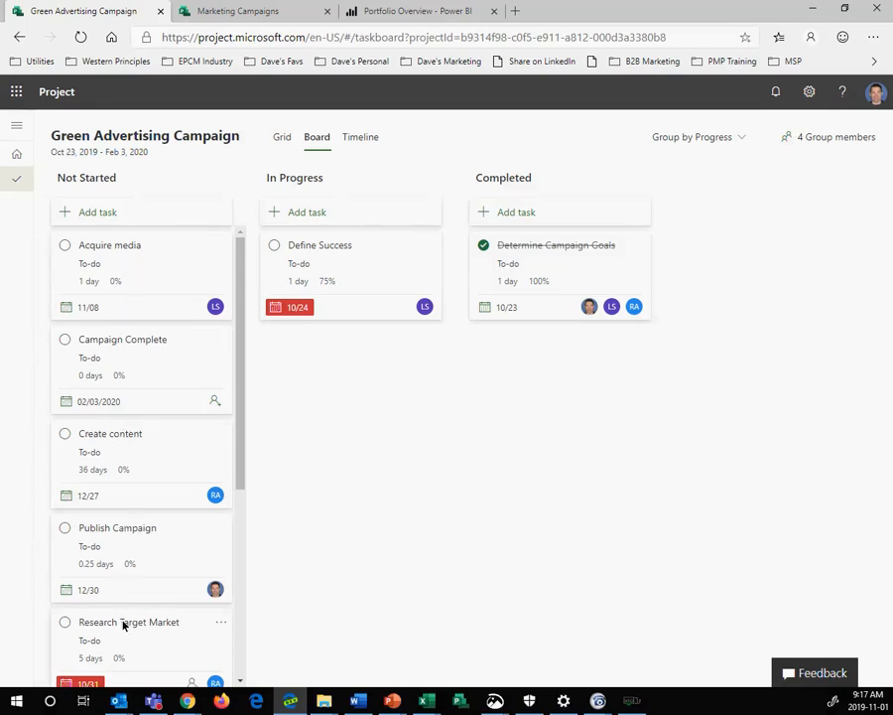
{"action": "right_click", "coordinate": [337, 444]}
{"action": "left_click", "coordinate": [140, 623]}
{"action": "right_click", "coordinate": [213, 554]}
{"action": "left_click", "coordinate": [728, 190]}
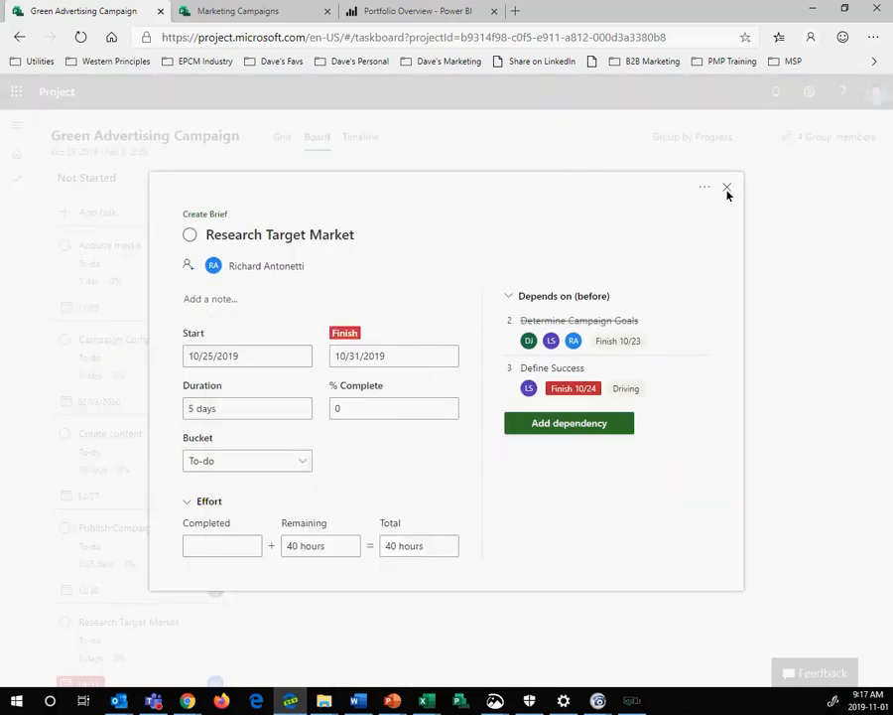
{"action": "left_click_drag", "start_coordinate": [114, 612], "coordinate": [380, 437]}
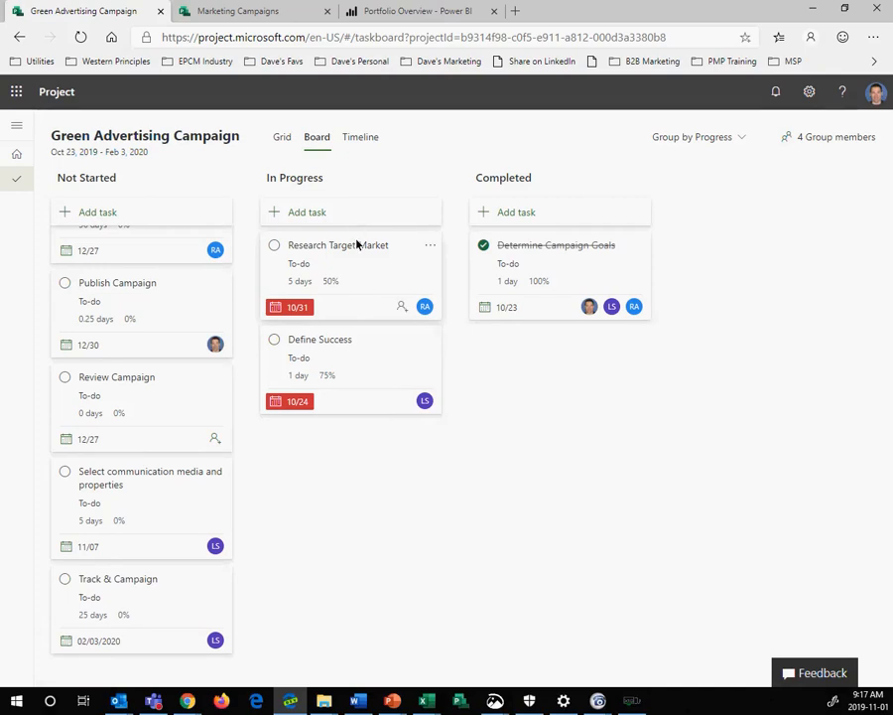
{"action": "left_click", "coordinate": [365, 144]}
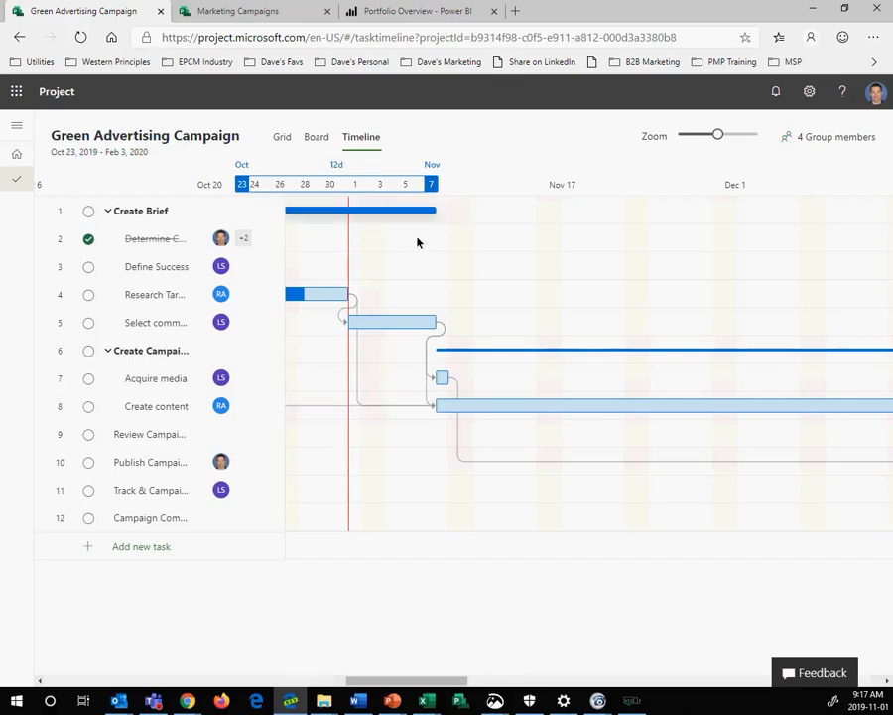
{"action": "left_click_drag", "start_coordinate": [718, 136], "coordinate": [690, 138]}
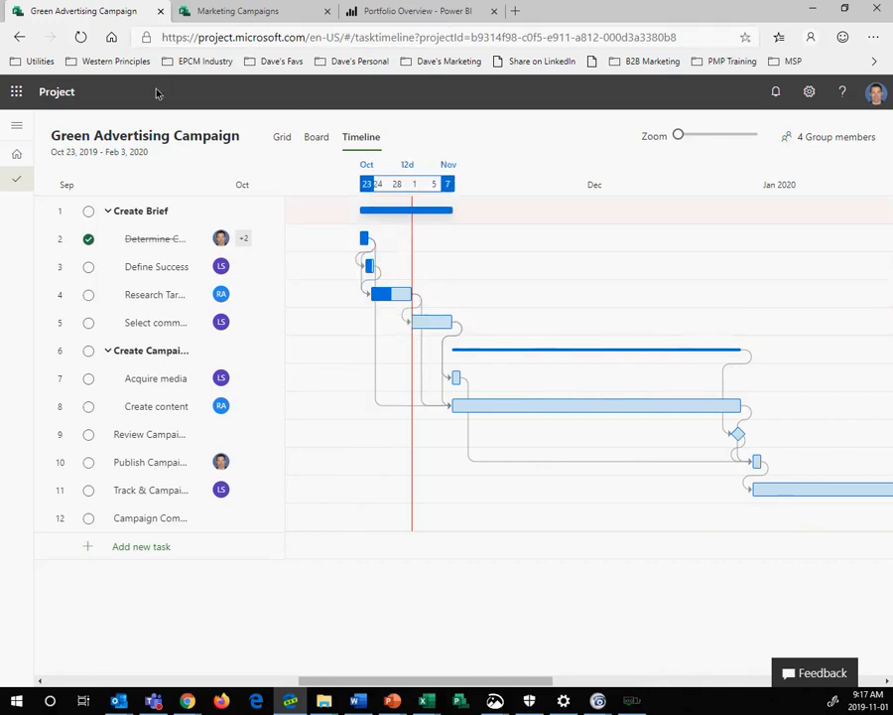
- Open the Marketing Campaigns roadmap from the favorites and show all its campaigns over several months
{"action": "left_click", "coordinate": [14, 155]}
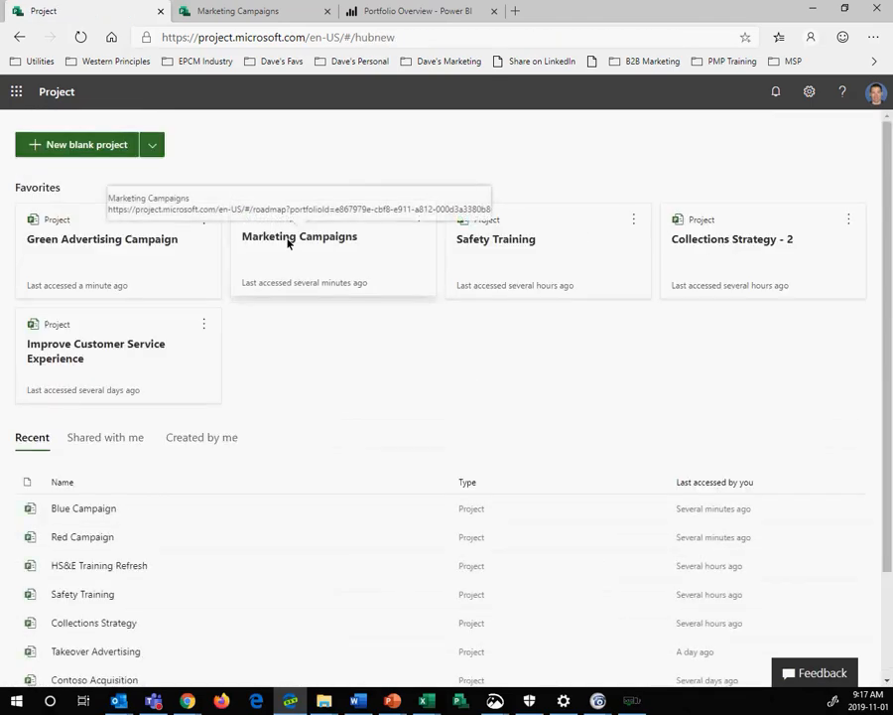
{"action": "left_click", "coordinate": [288, 242]}
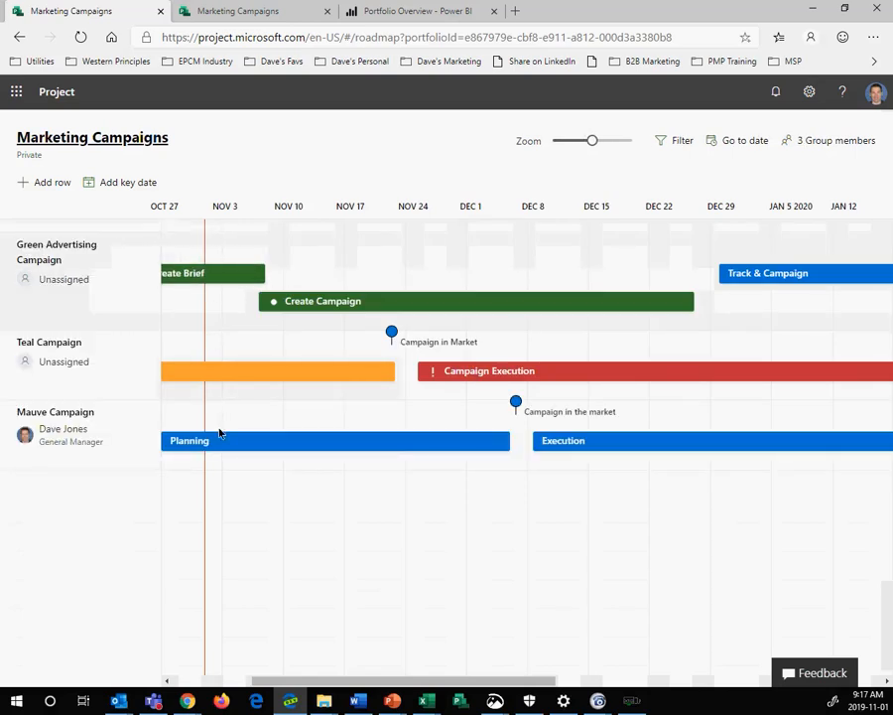
{"action": "left_click_drag", "start_coordinate": [592, 141], "coordinate": [566, 141]}
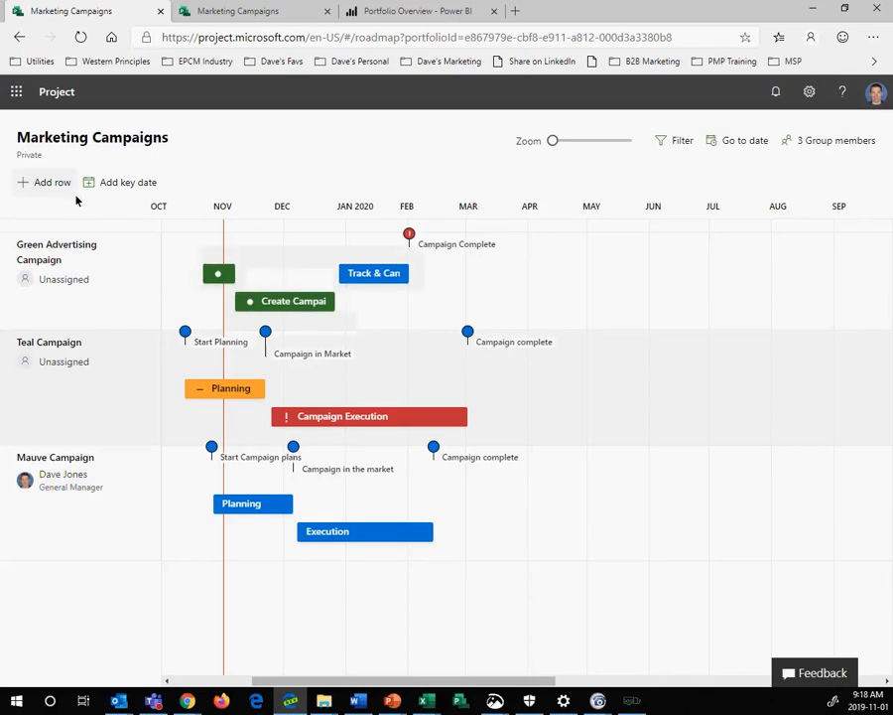
- Add a roadmap row named "Red Campaign" and assign the general manager as its owner
{"action": "left_click", "coordinate": [51, 183]}
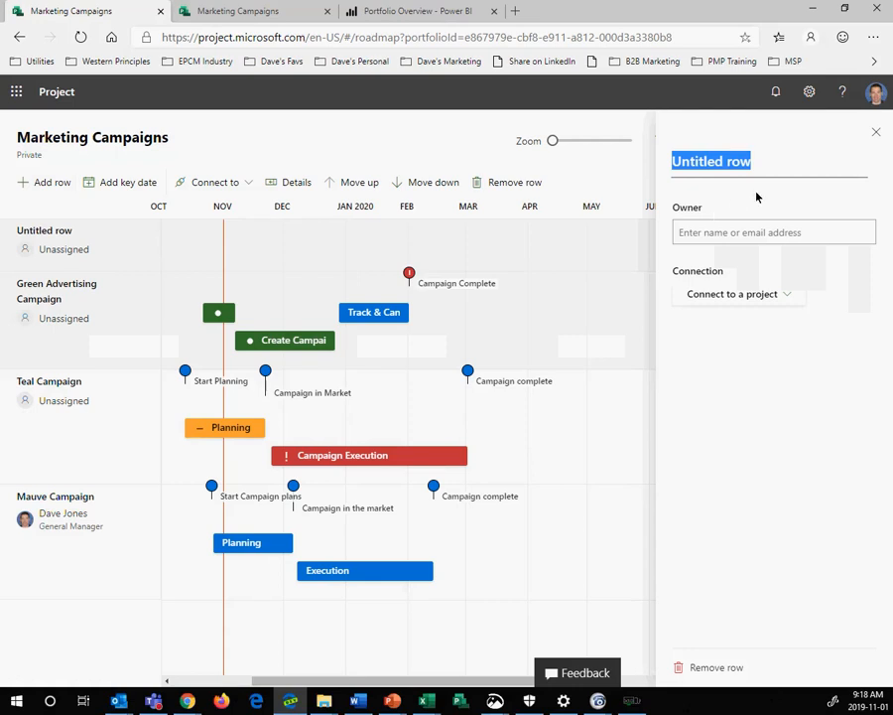
{"action": "type", "text": "Red Campaign"}
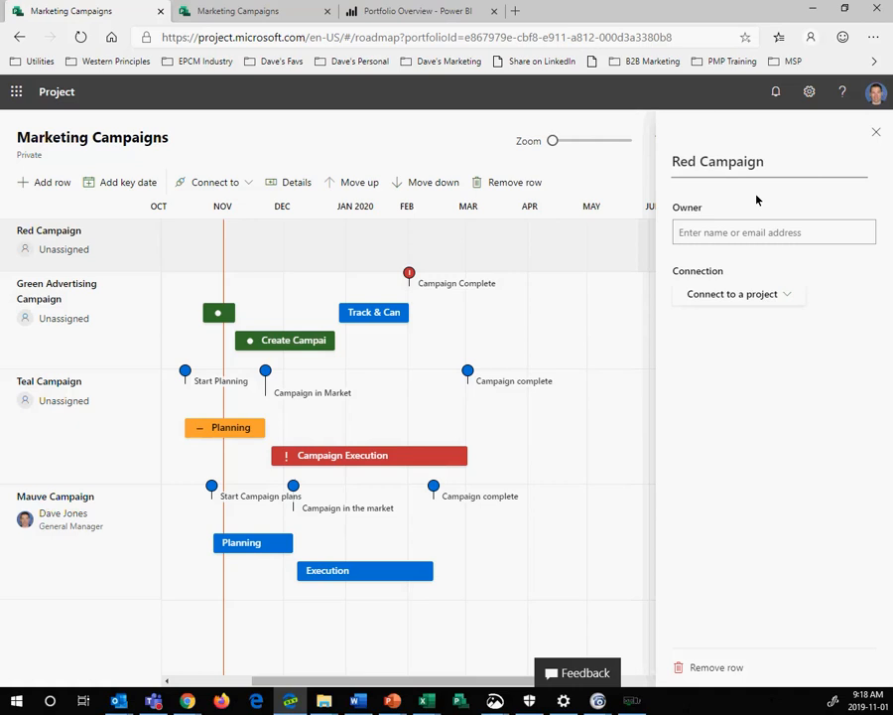
{"action": "left_click", "coordinate": [741, 237]}
{"action": "type", "text": "dave"}
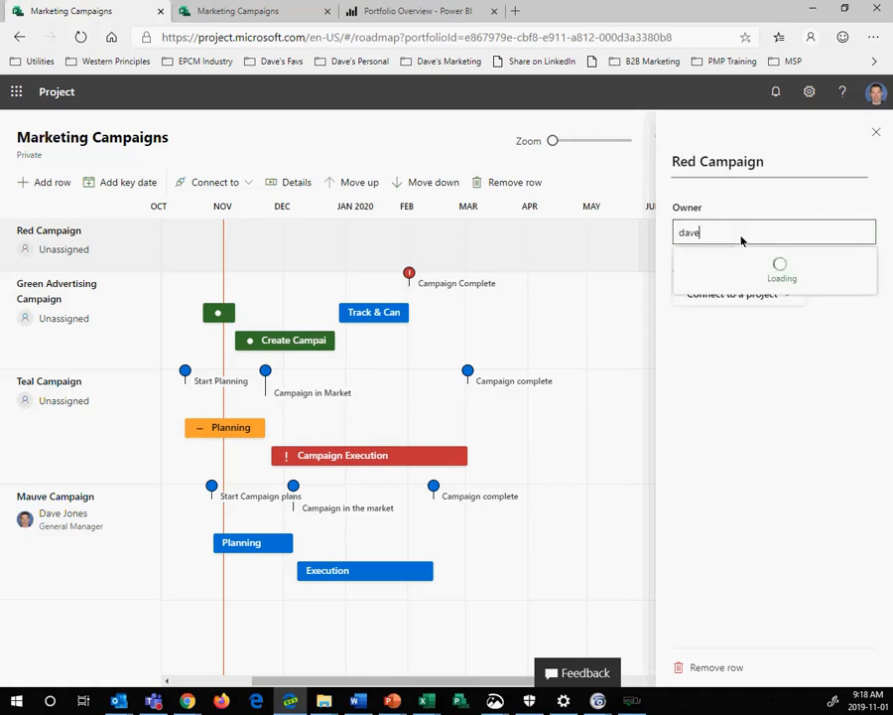
{"action": "left_click", "coordinate": [743, 262]}
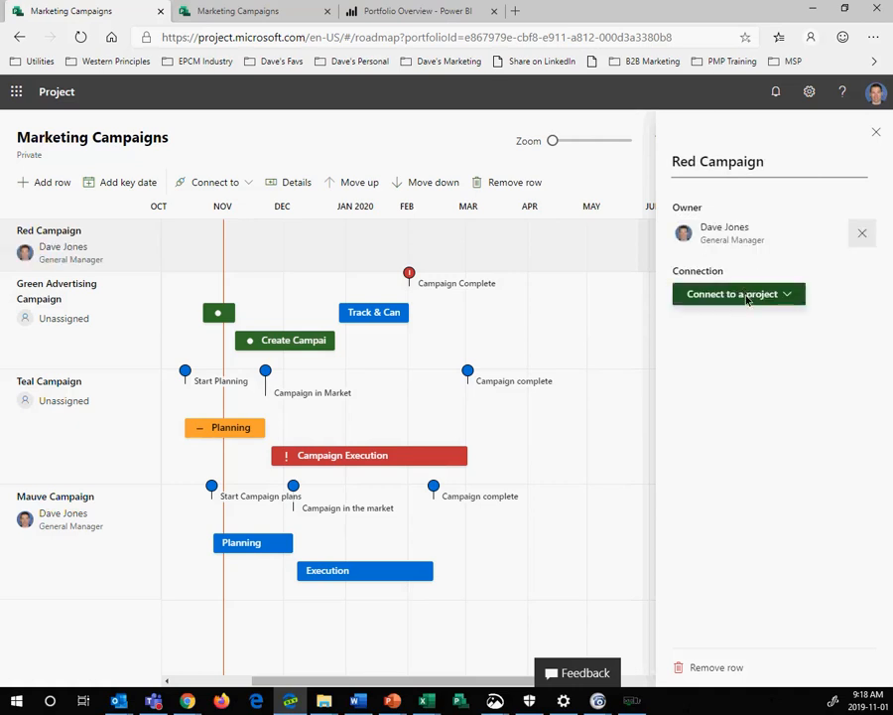
- Connect the Red Campaign row to the Red Campaign project from Project, allowing updates to the roadmap
{"action": "left_click", "coordinate": [747, 296]}
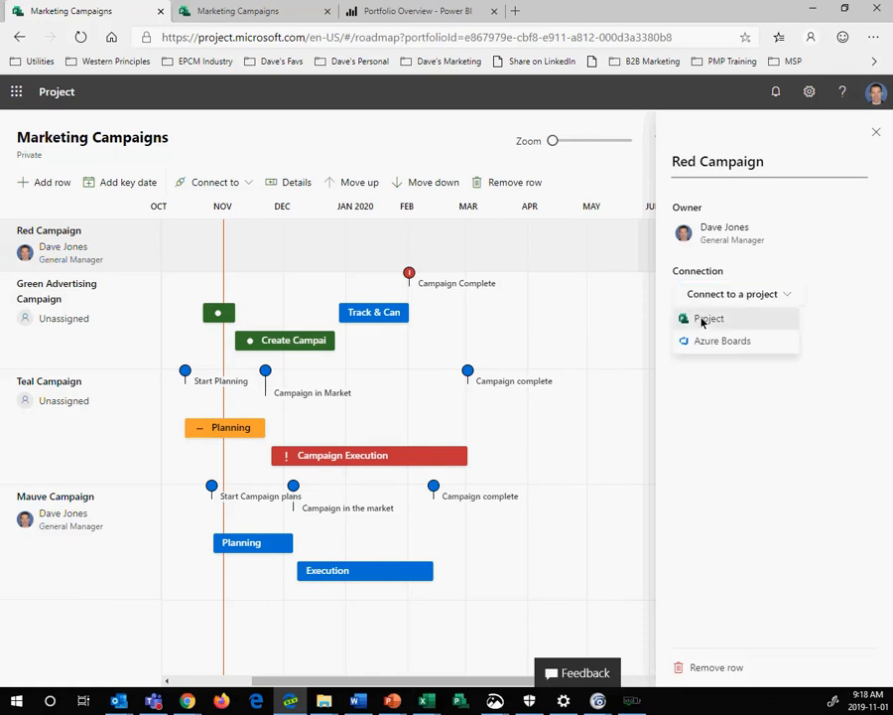
{"action": "left_click", "coordinate": [703, 320]}
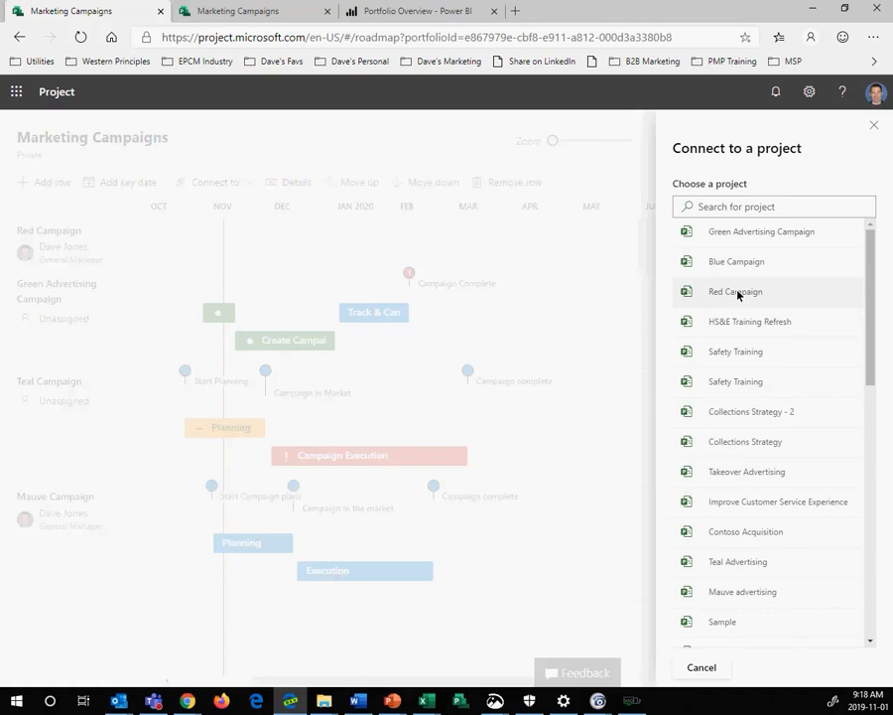
{"action": "left_click", "coordinate": [738, 292]}
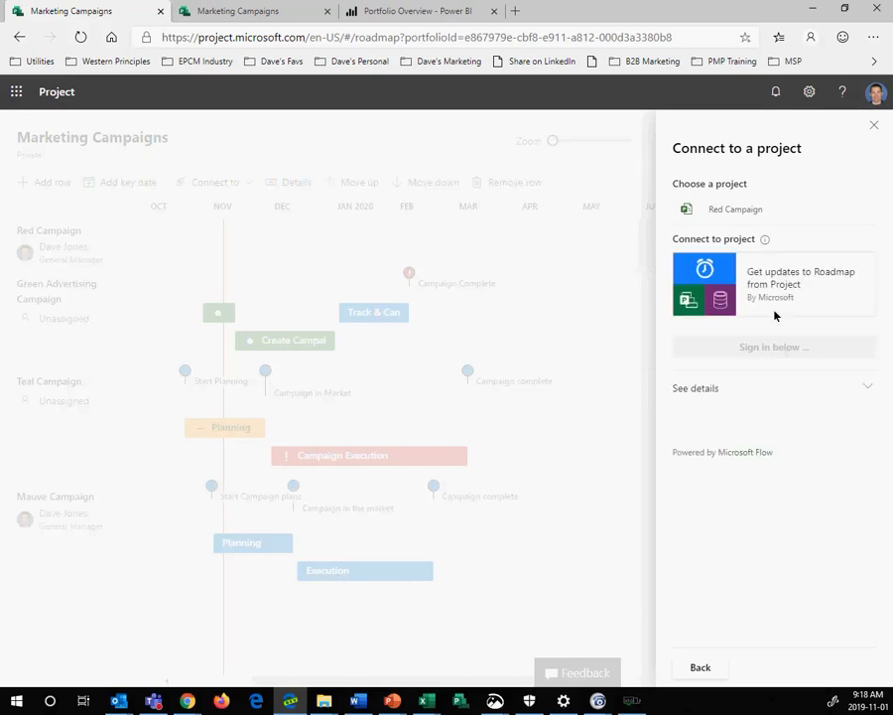
{"action": "left_click", "coordinate": [750, 349]}
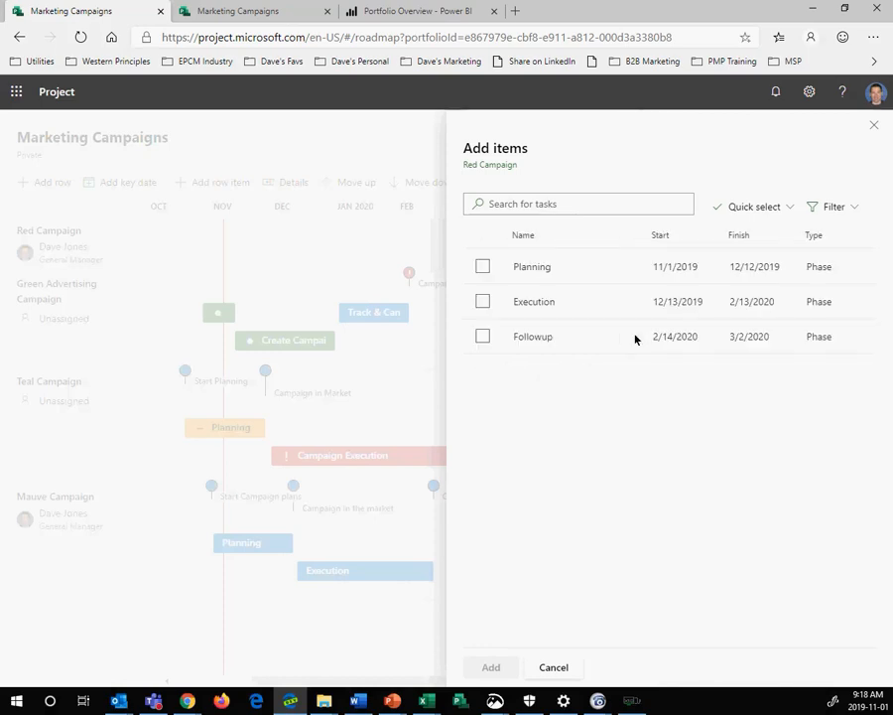
- Add the Planning, Execution and Followup phases to the Red Campaign row and dismiss the row details
{"action": "left_click", "coordinate": [482, 266]}
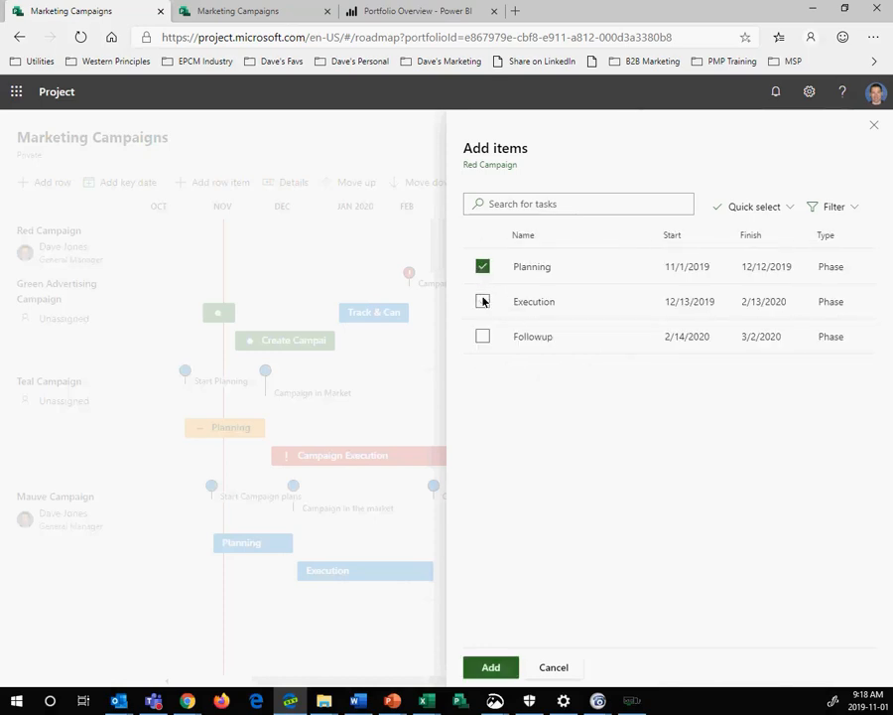
{"action": "left_click", "coordinate": [483, 302]}
{"action": "left_click", "coordinate": [483, 336]}
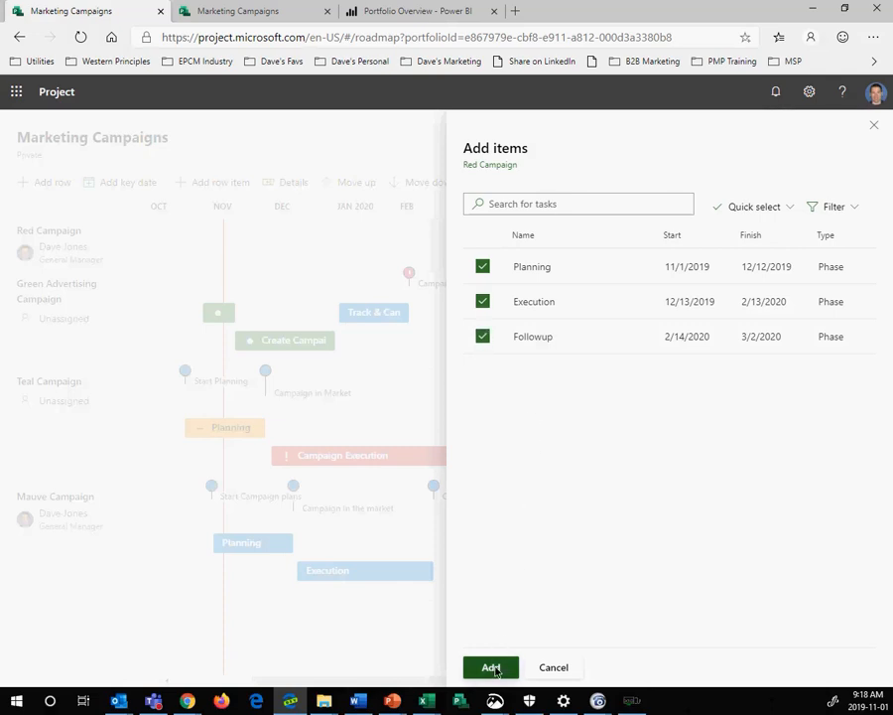
{"action": "left_click", "coordinate": [493, 667]}
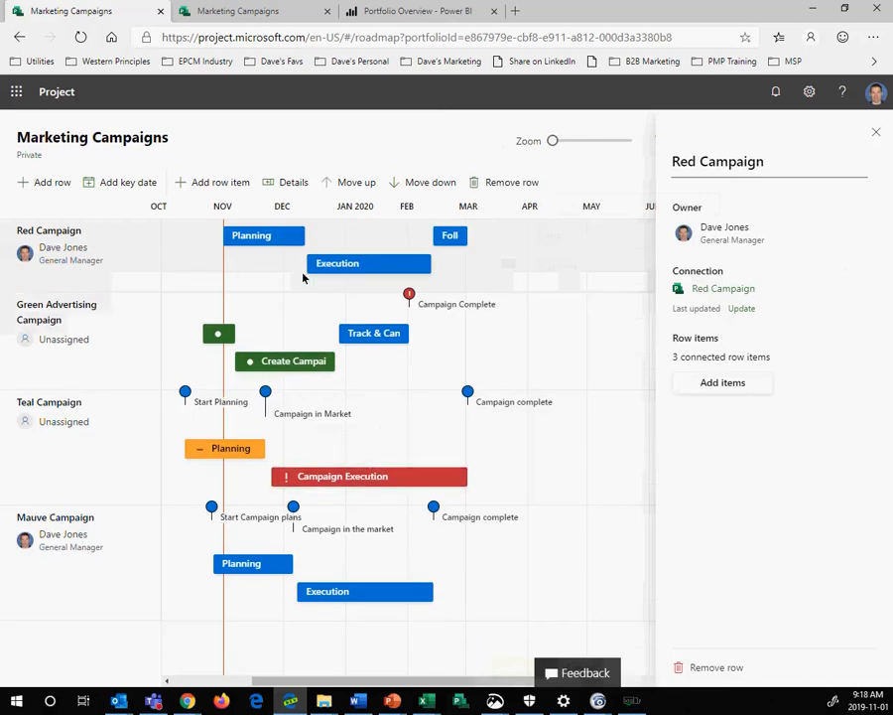
{"action": "left_click", "coordinate": [877, 132]}
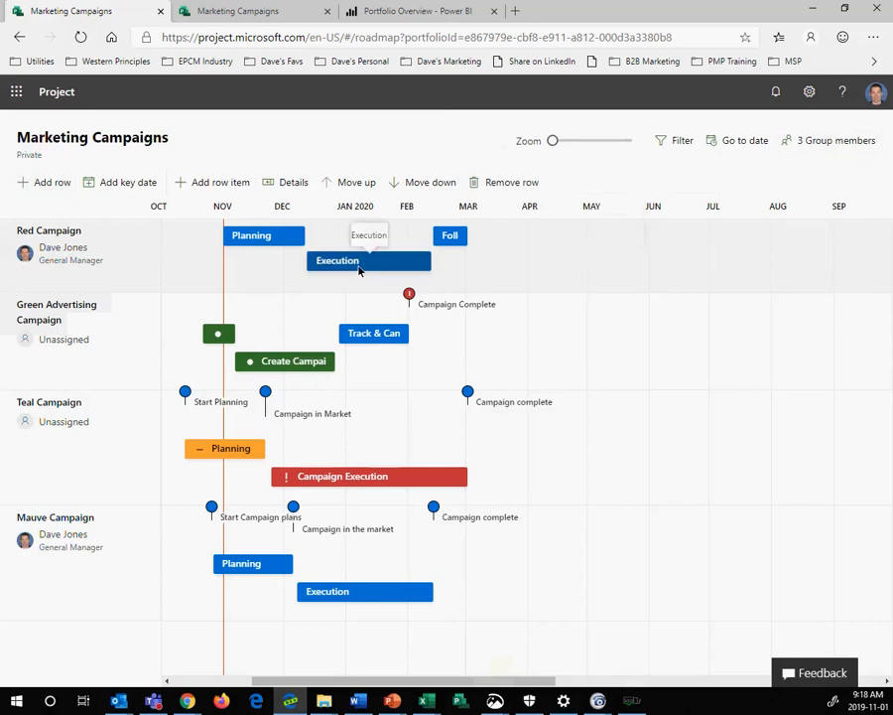
- Set the status of the Red Campaign's Execution phase to On track
{"action": "mouse_move", "coordinate": [360, 270]}
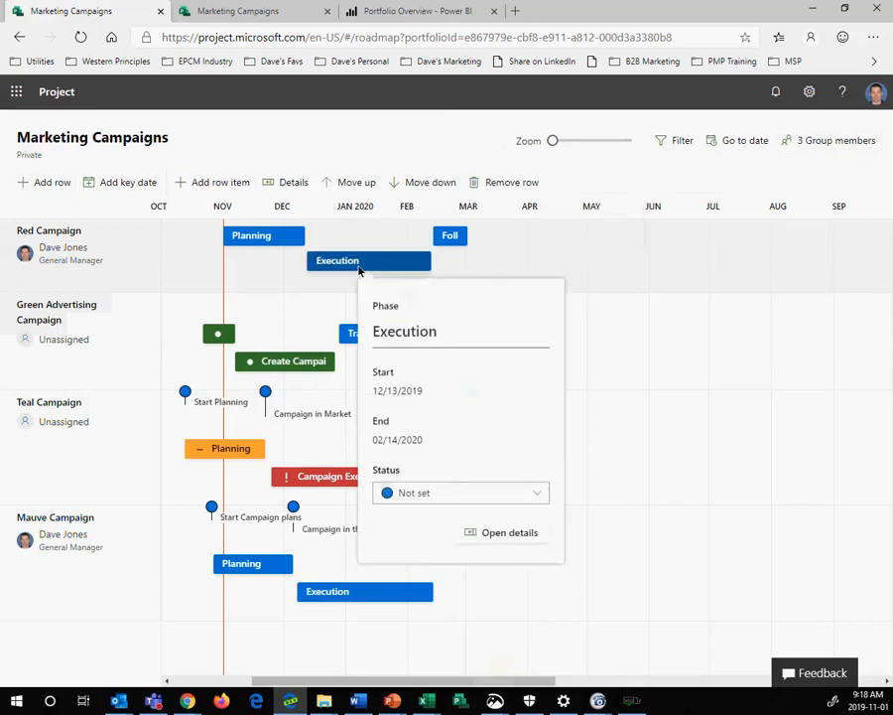
{"action": "left_click", "coordinate": [431, 494]}
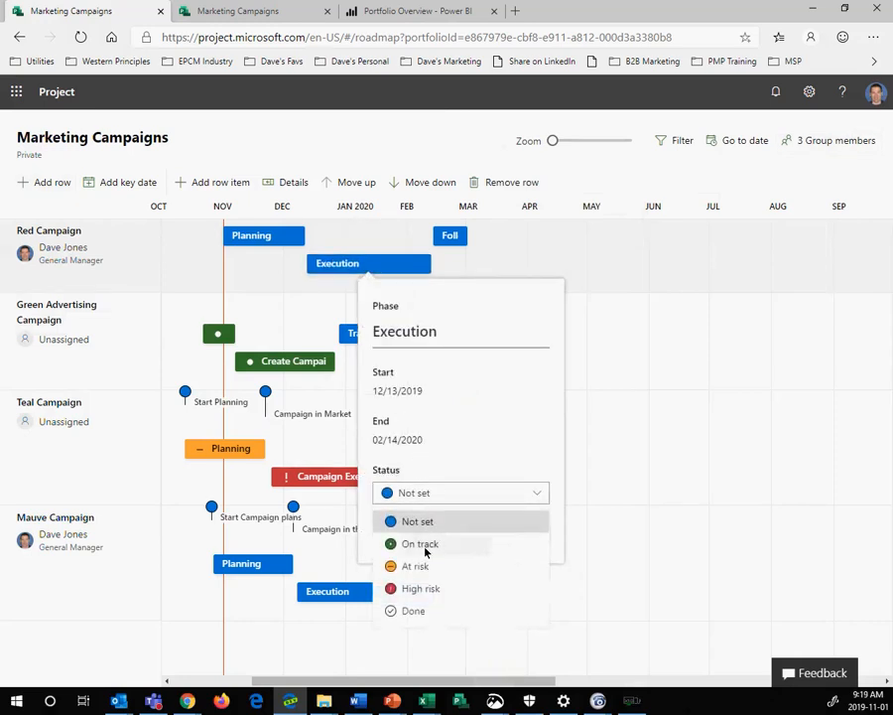
{"action": "left_click", "coordinate": [398, 543]}
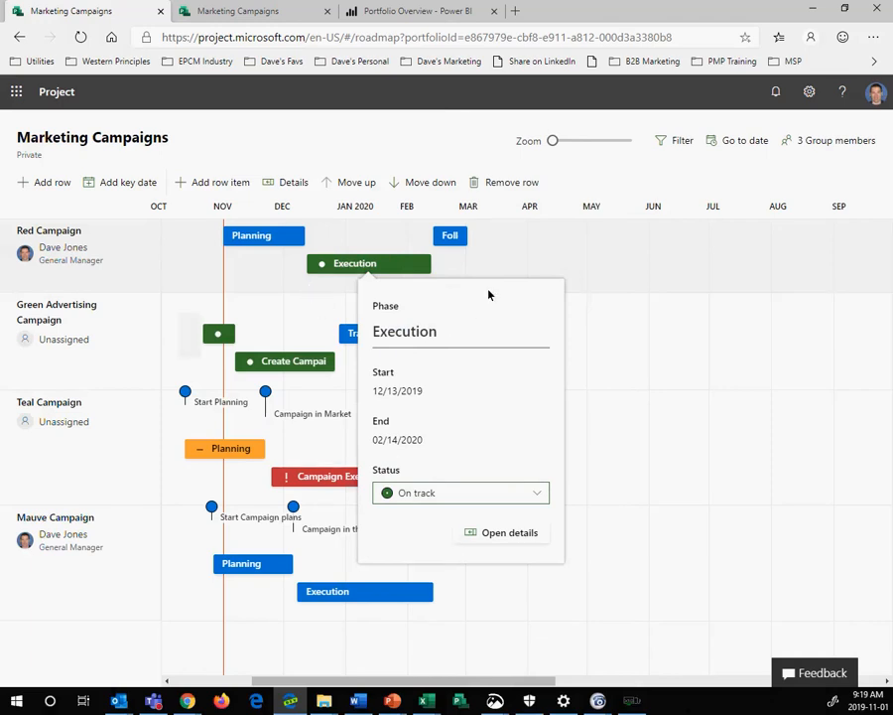
- Add a roadmap key date named "Black Friday" with the due date 11/22/2019
{"action": "left_click", "coordinate": [124, 185]}
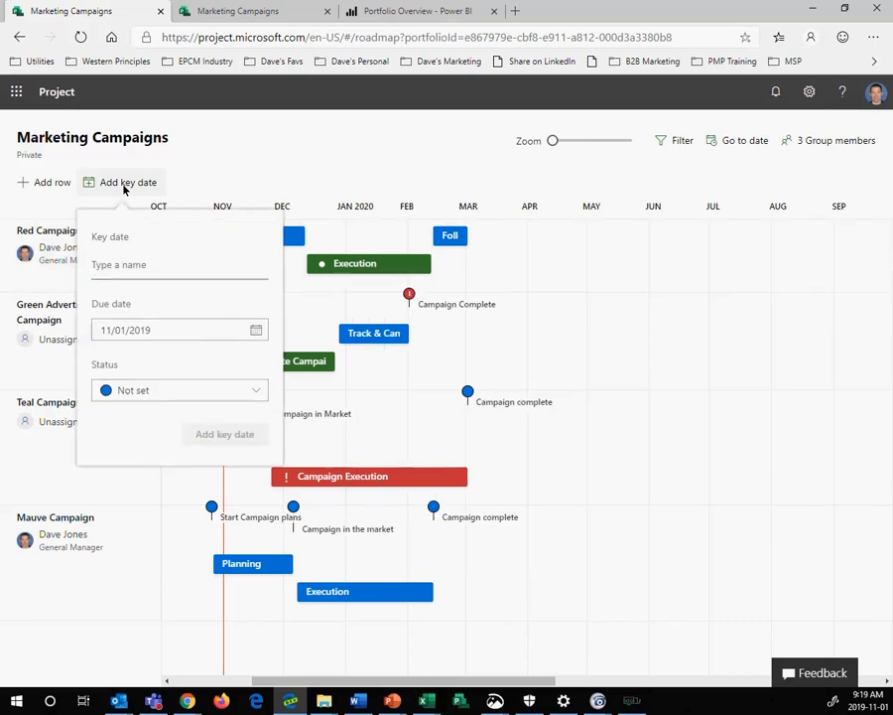
{"action": "type", "text": "Black Friday"}
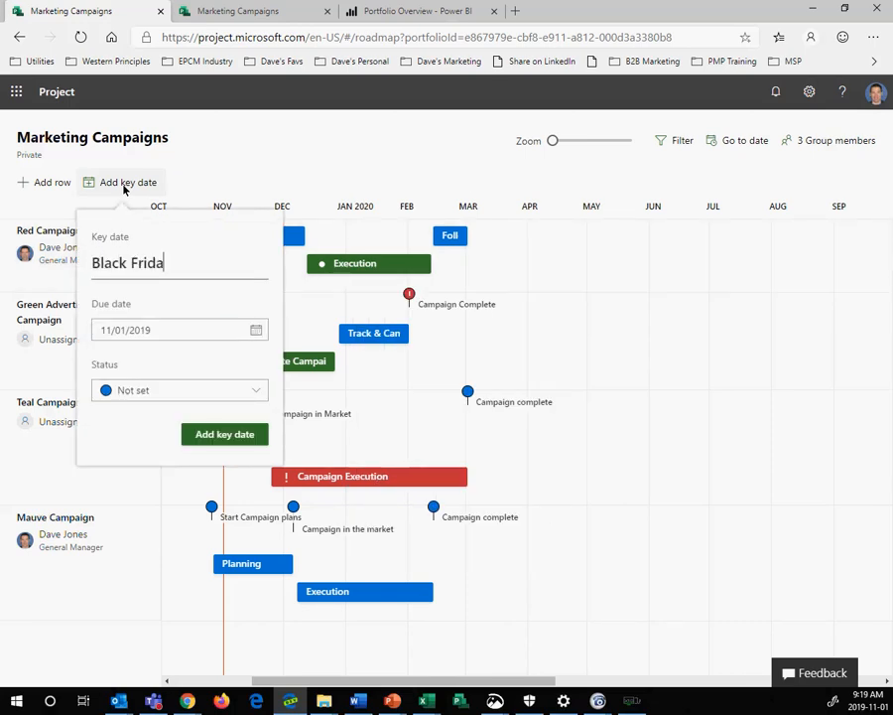
{"action": "left_click", "coordinate": [257, 331]}
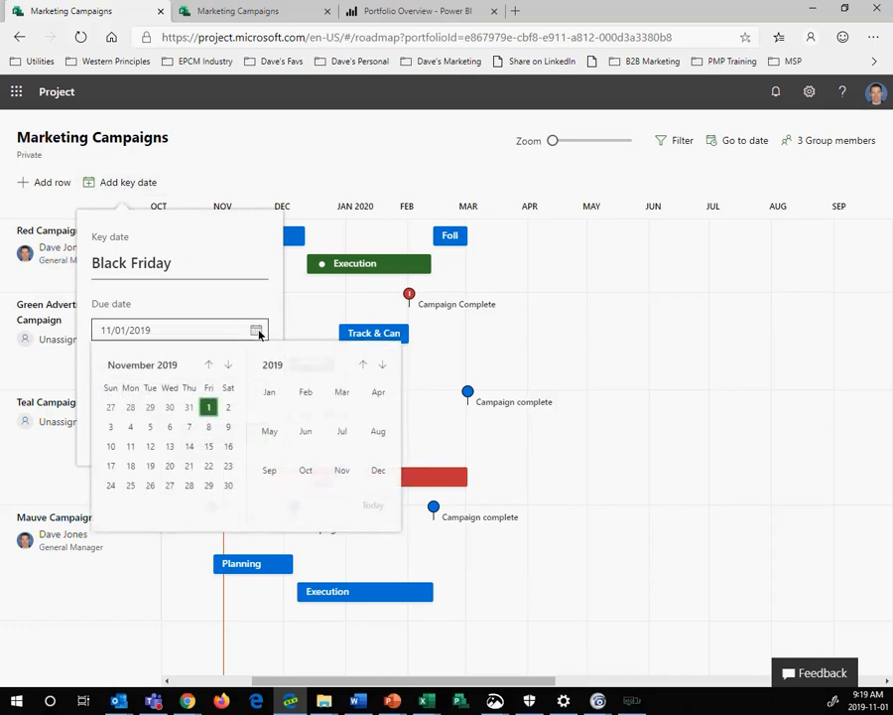
{"action": "left_click", "coordinate": [208, 465]}
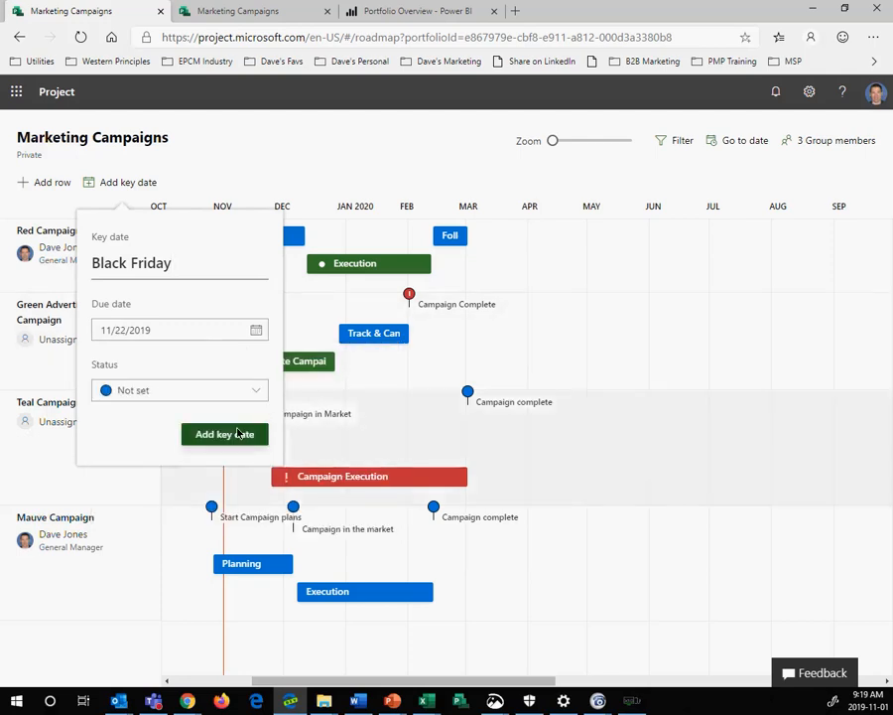
{"action": "left_click", "coordinate": [248, 431]}
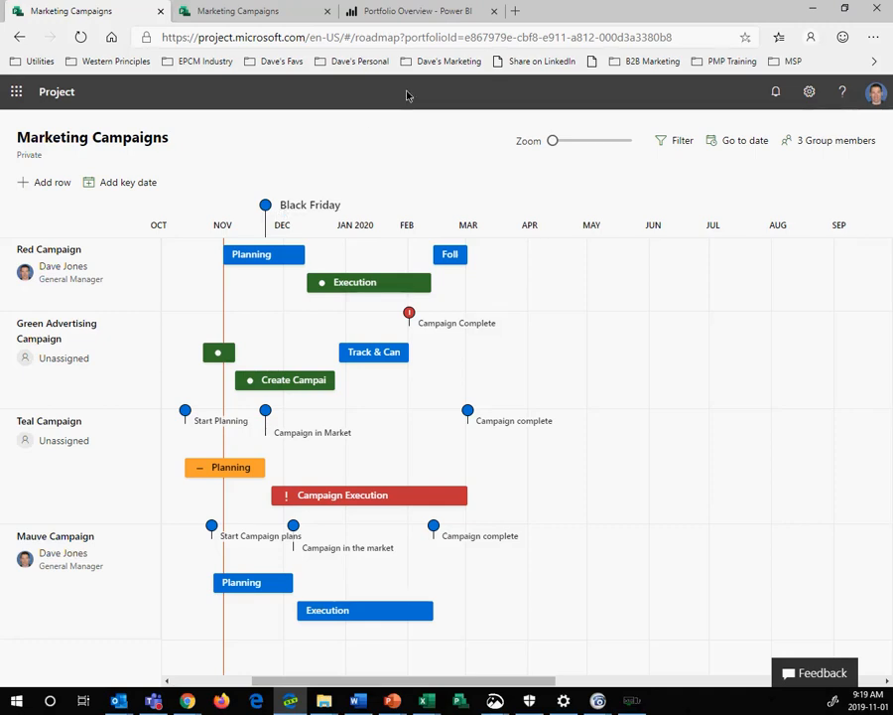
- Switch to Power BI and open the Project Dashboard from the favorites to examine its project progress chart
{"action": "left_click", "coordinate": [418, 13]}
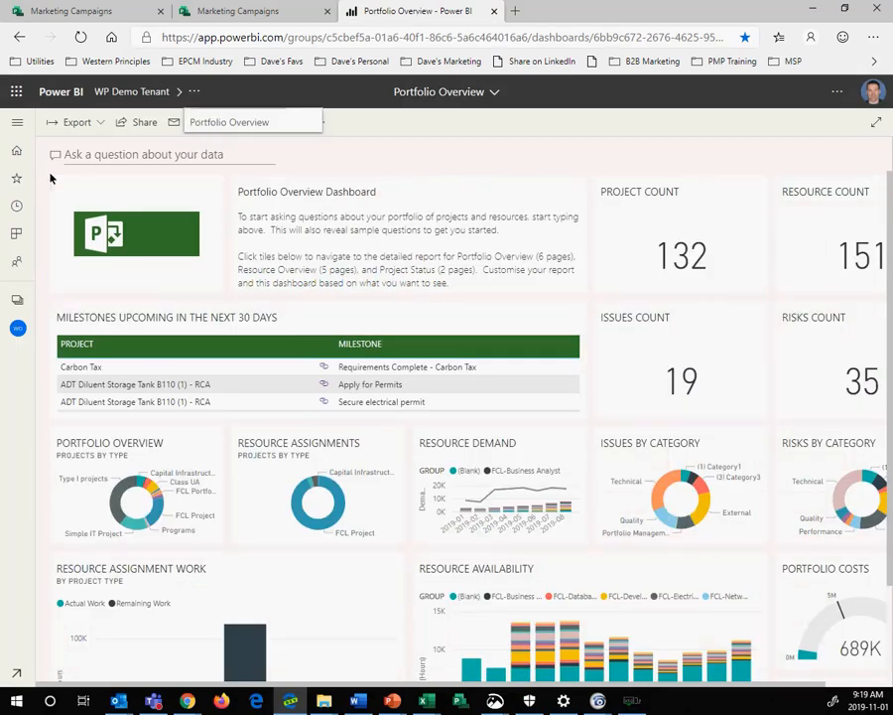
{"action": "left_click", "coordinate": [16, 180]}
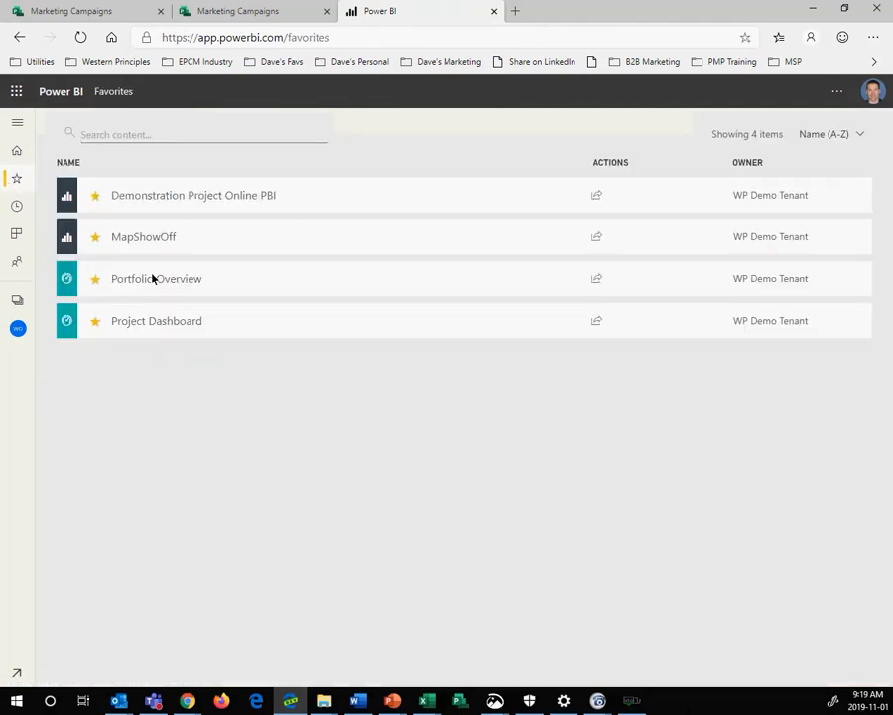
{"action": "left_click", "coordinate": [173, 324]}
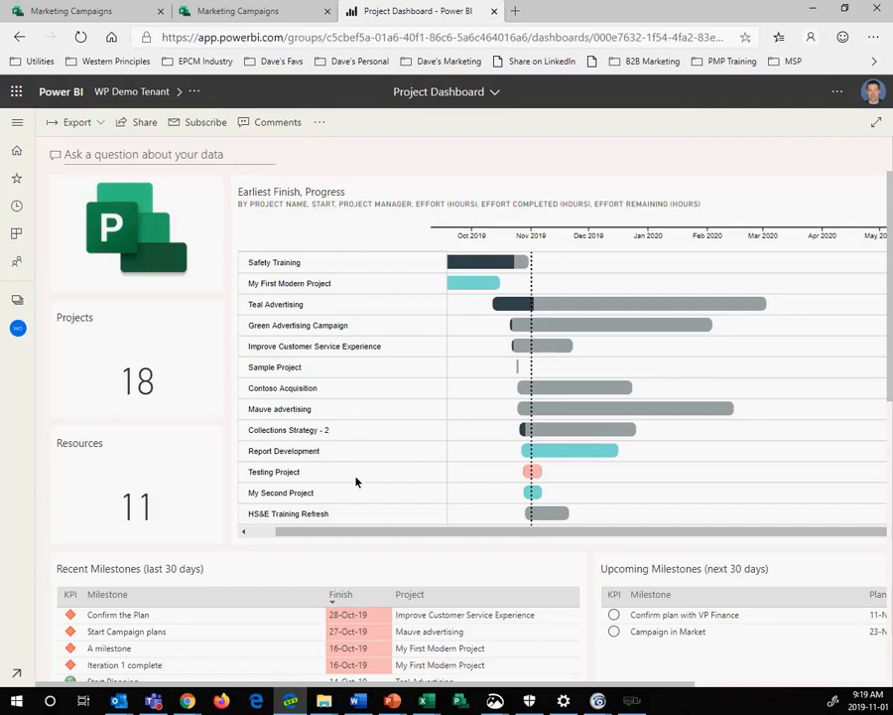
{"action": "scroll", "coordinate": [362, 513], "scroll_direction": "down", "scroll_amount": 3}
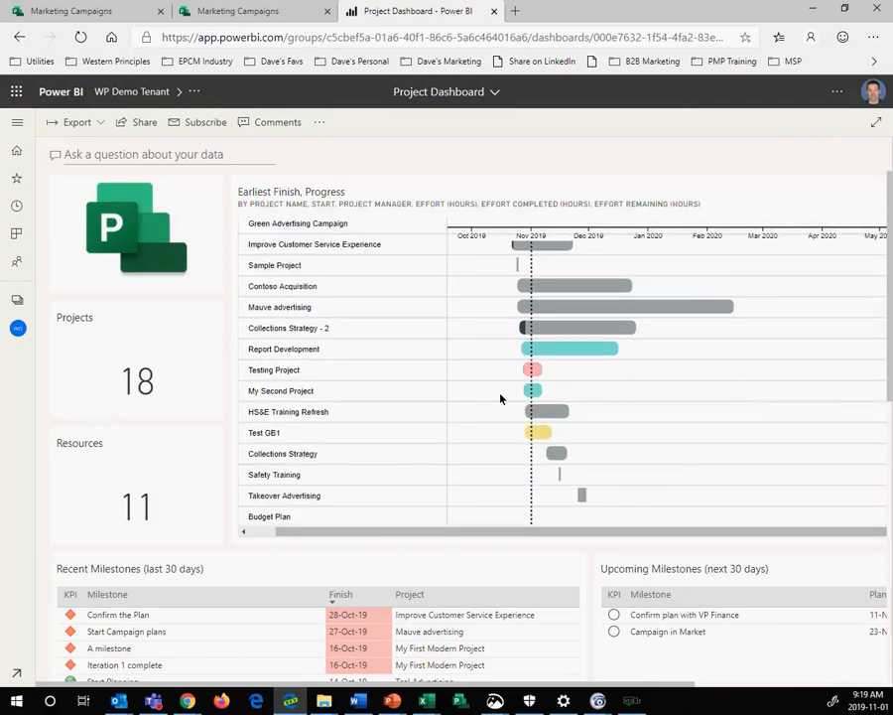
- Open the report behind the project progress chart and view its Resource Dashboard and Resource Assignments pages
{"action": "left_click", "coordinate": [498, 397]}
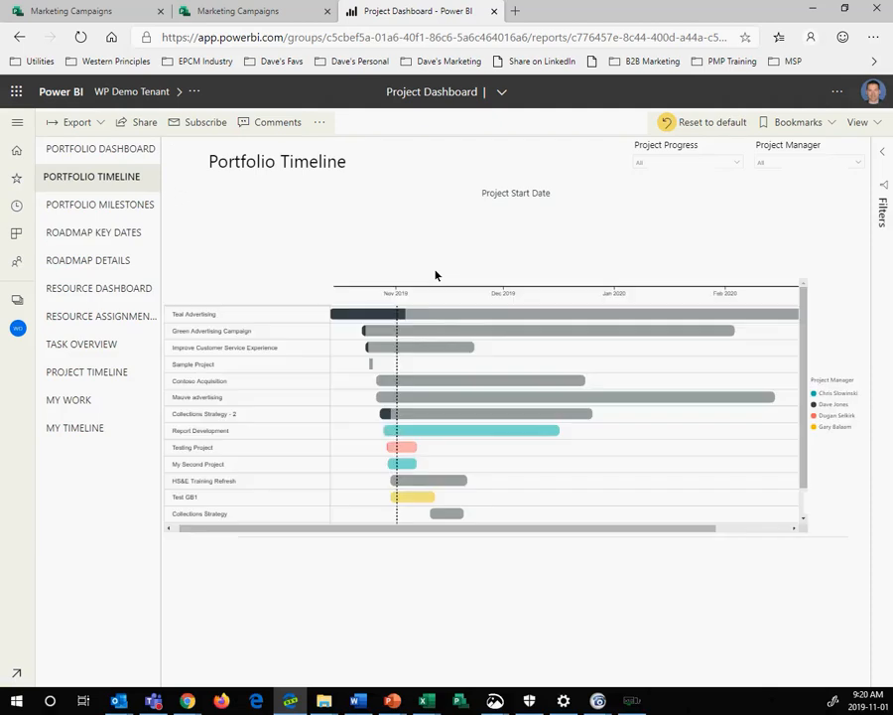
{"action": "left_click", "coordinate": [115, 297]}
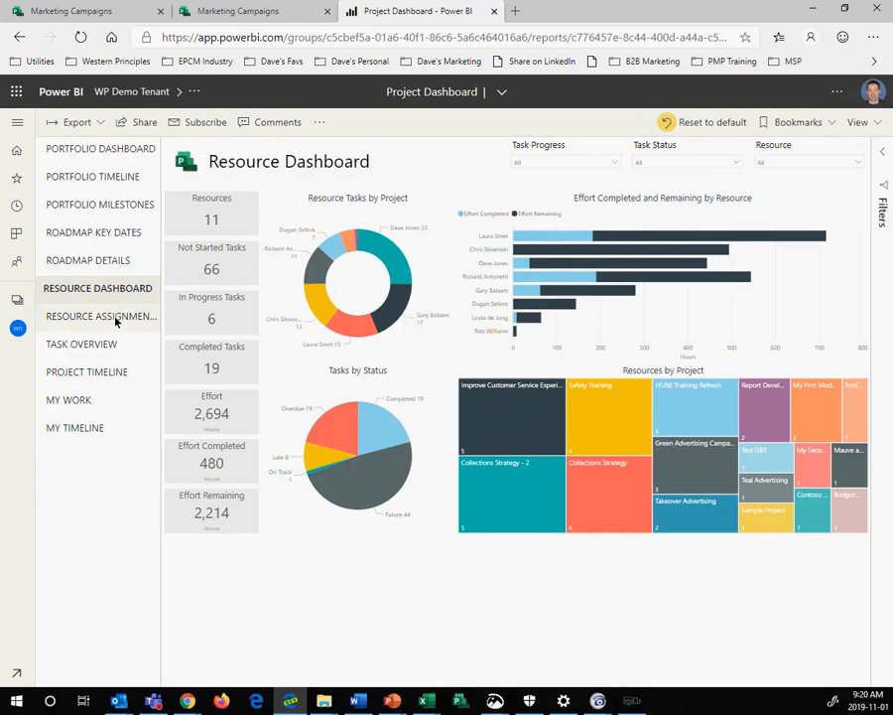
{"action": "left_click", "coordinate": [115, 319]}
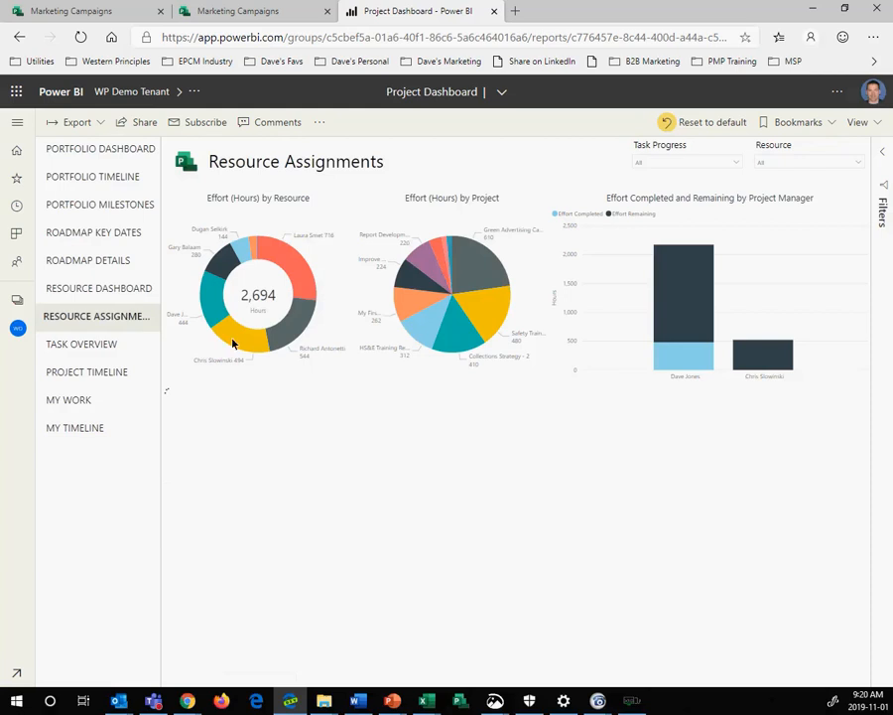